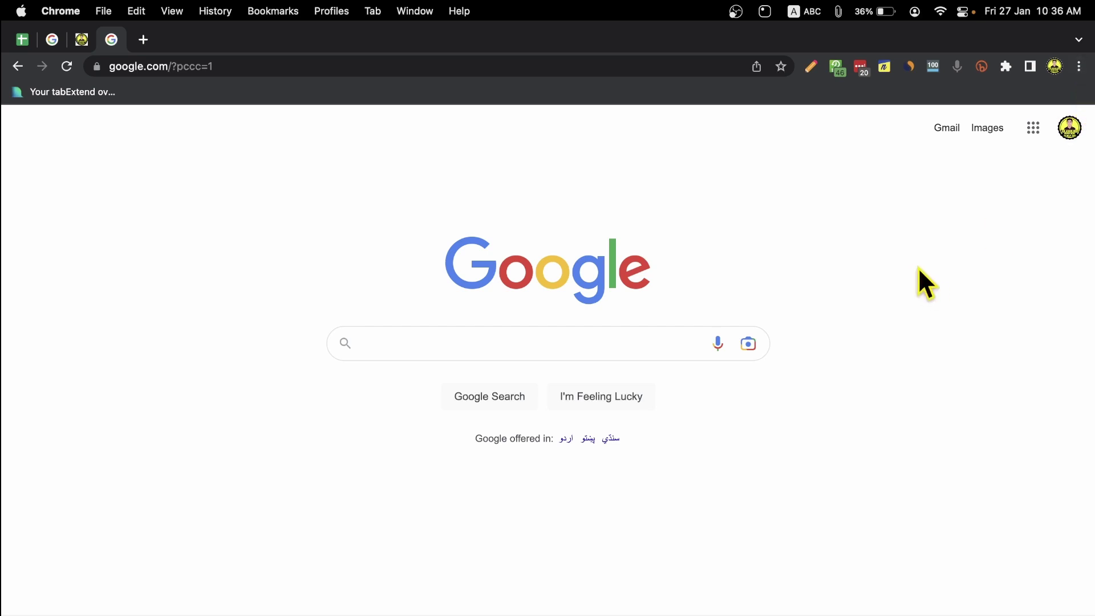
Open the browser's settings and go to the About Chrome page.
{"action": "left_click", "coordinate": [1079, 67]}
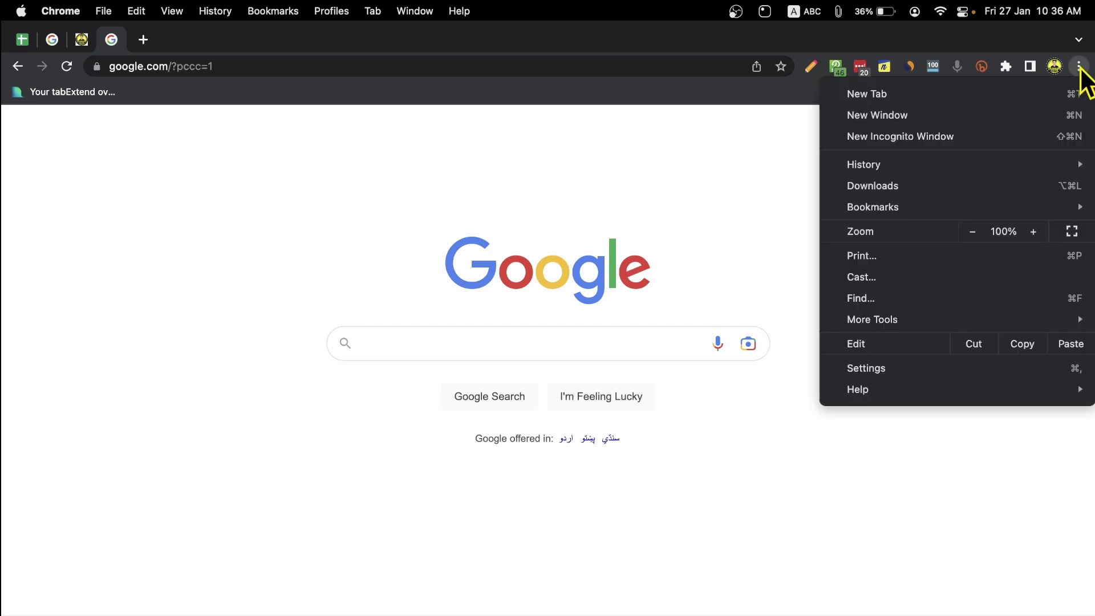
{"action": "left_click", "coordinate": [894, 369]}
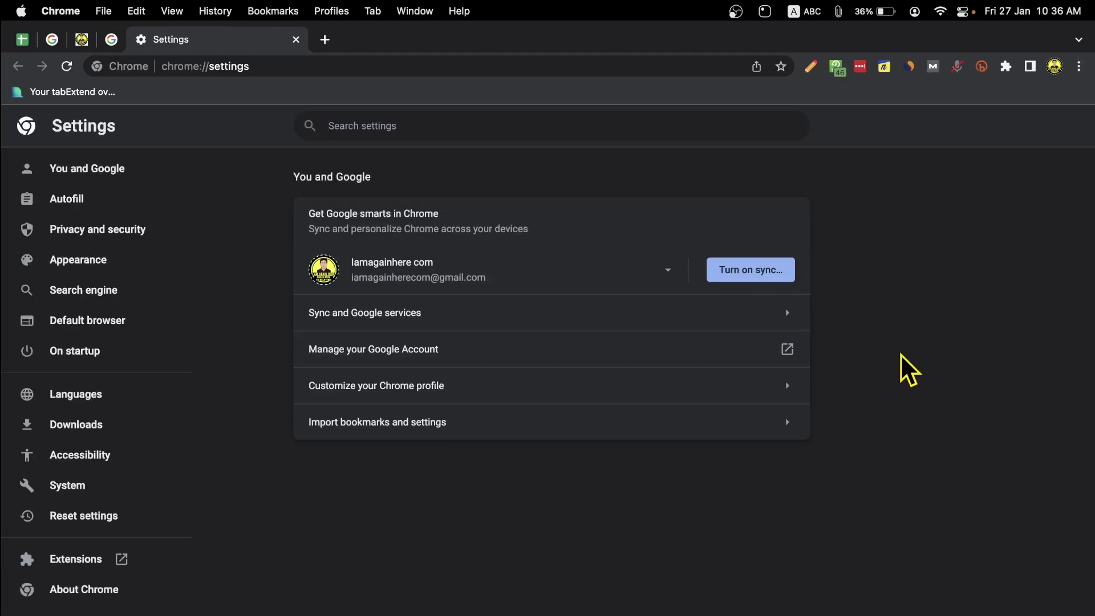
{"action": "left_click", "coordinate": [91, 593]}
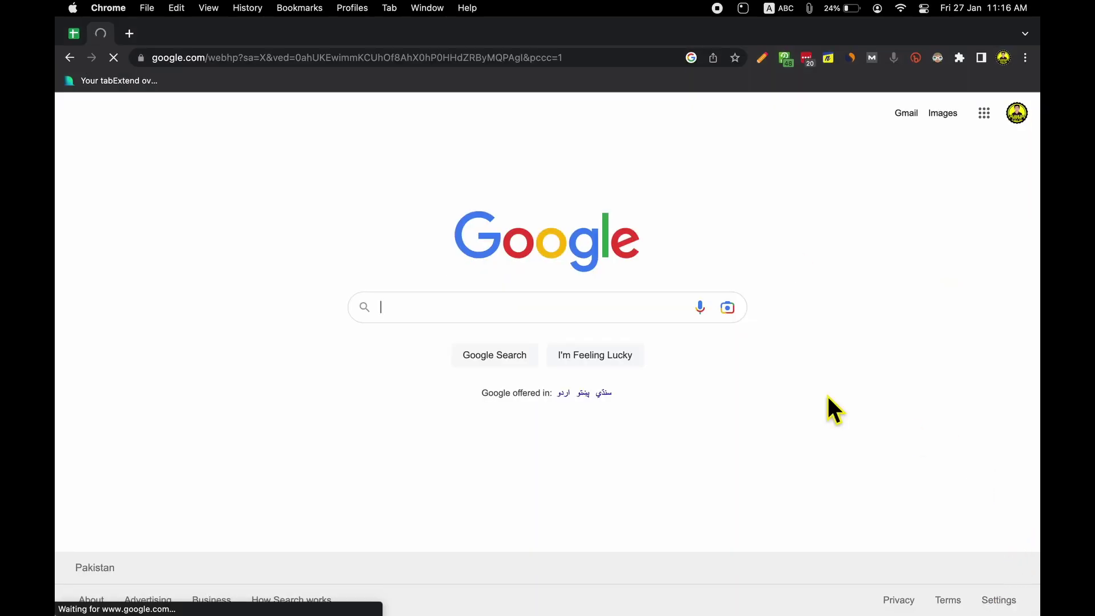
Turn on the dark theme for Google Search from the Google home page.
{"action": "left_click", "coordinate": [998, 604]}
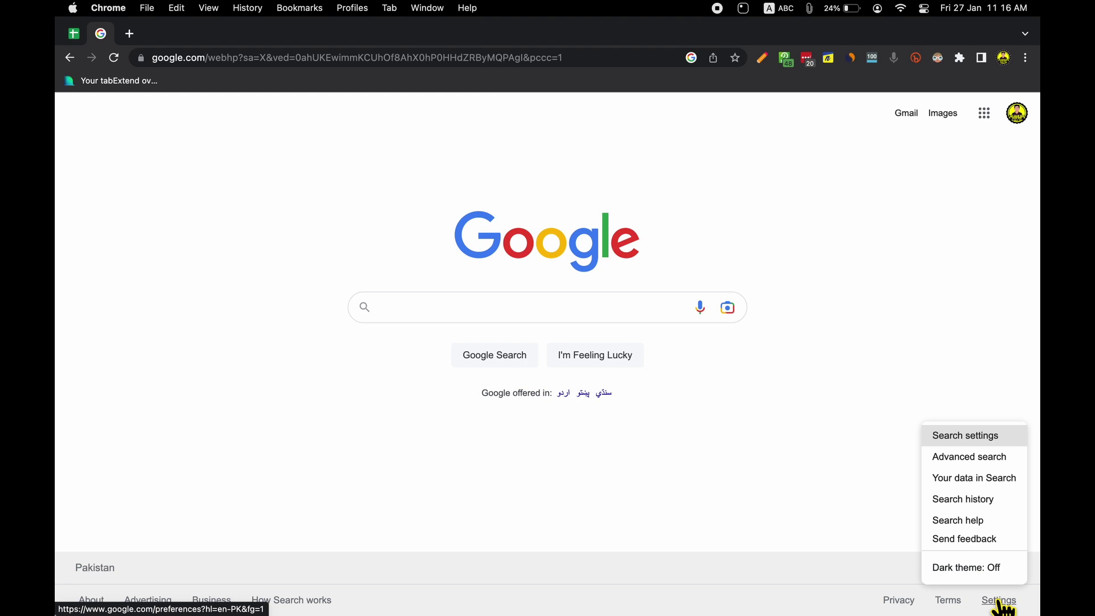
{"action": "left_click", "coordinate": [995, 570]}
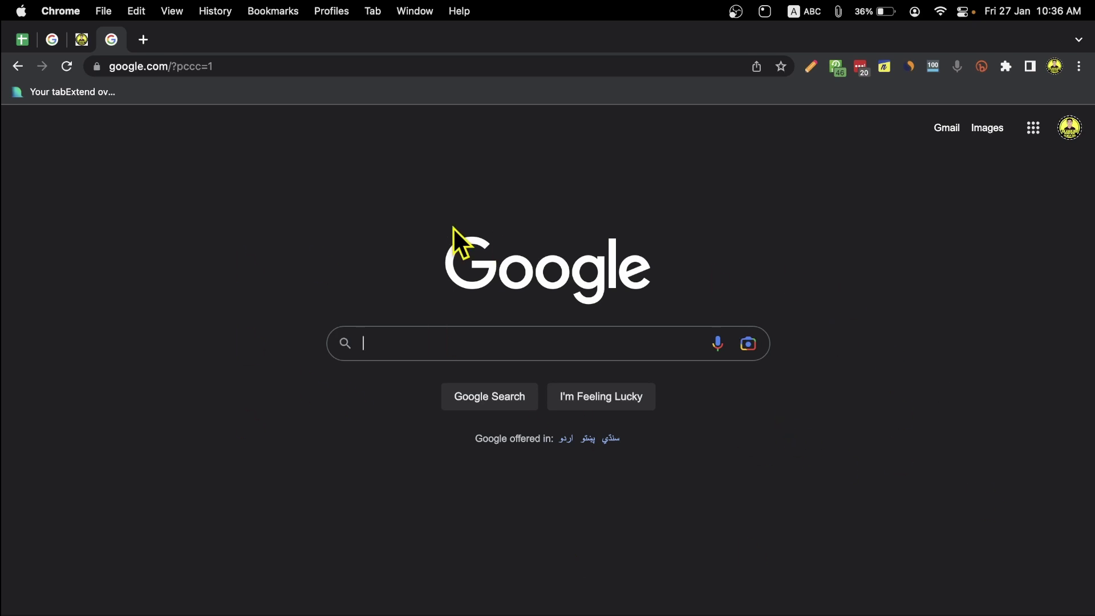
Switch to the open iamagainhere.com page, reload it and examine how its sections look without dark mode.
{"action": "left_click", "coordinate": [82, 40]}
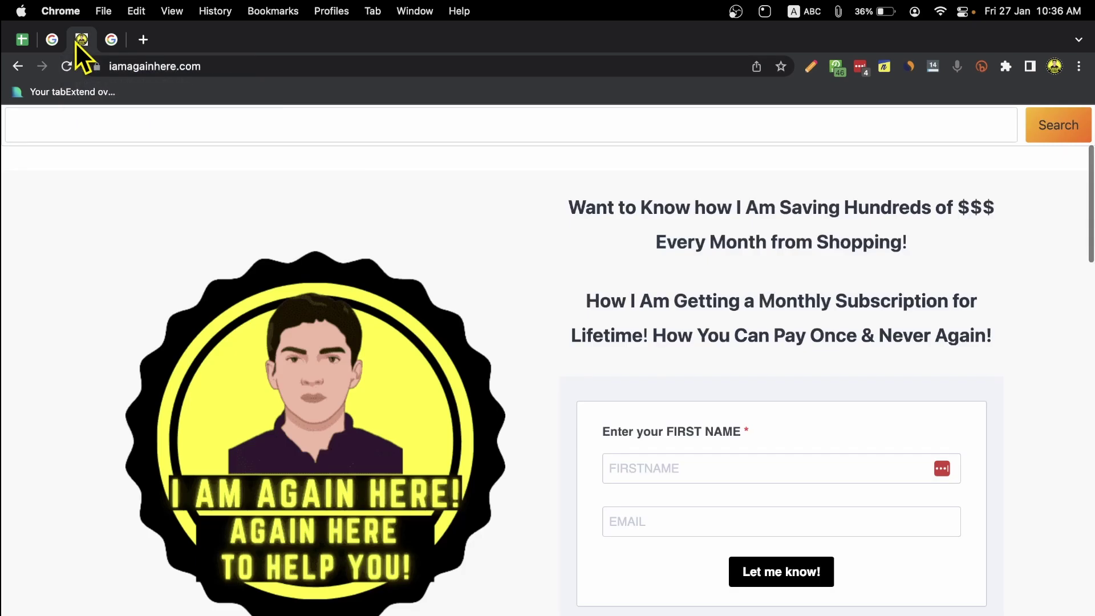
{"action": "scroll", "coordinate": [453, 311], "scroll_direction": "down", "scroll_amount": 10}
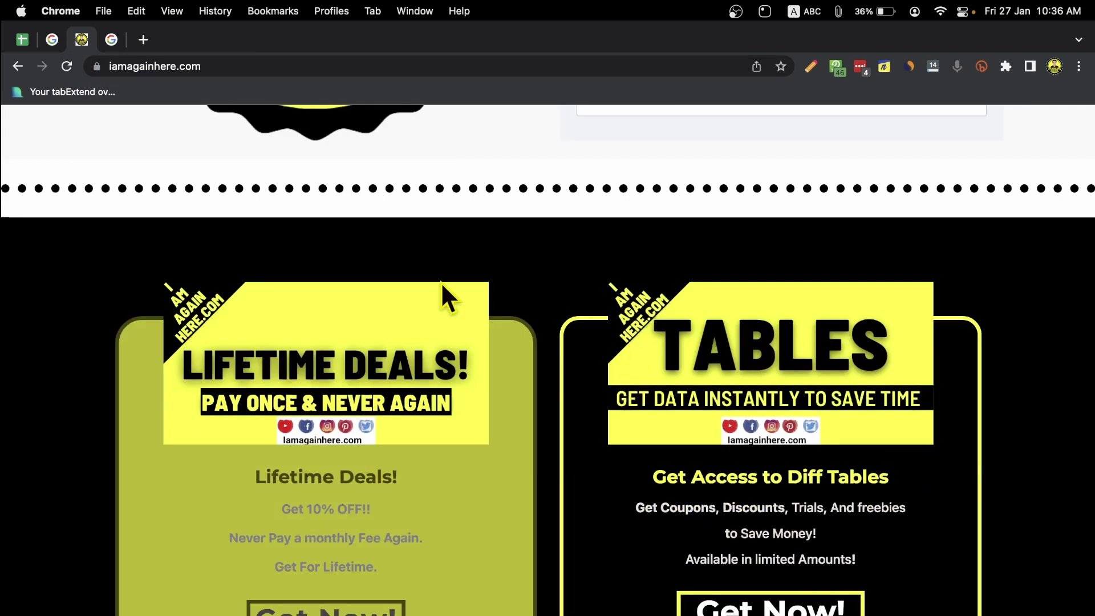
{"action": "scroll", "coordinate": [818, 220], "scroll_direction": "down", "scroll_amount": 12}
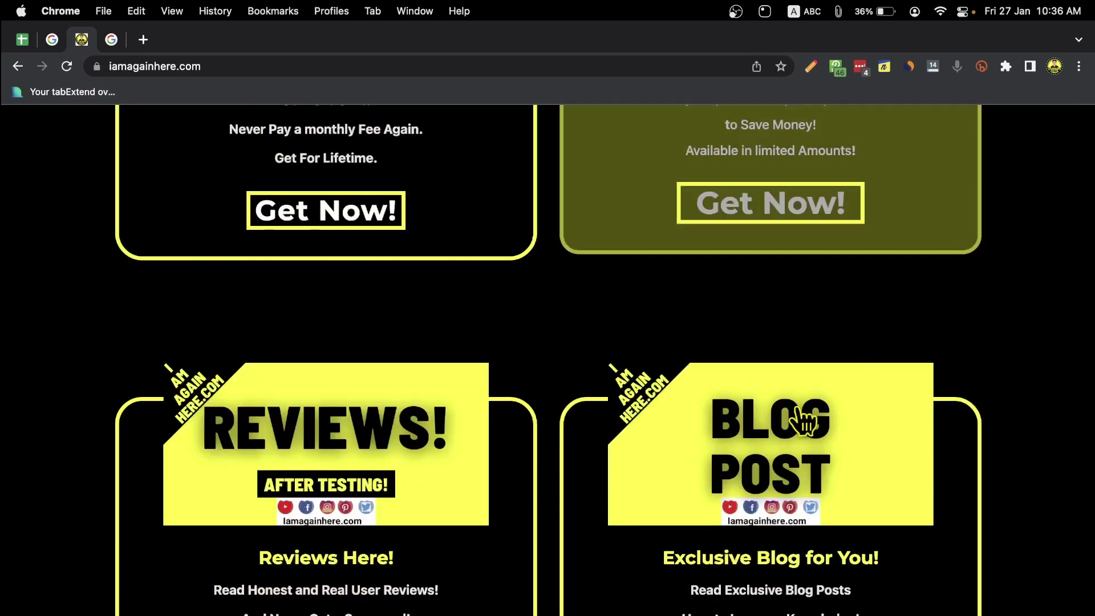
{"action": "scroll", "coordinate": [832, 354], "scroll_direction": "down", "scroll_amount": 3}
{"action": "scroll", "coordinate": [941, 233], "scroll_direction": "up", "scroll_amount": 20}
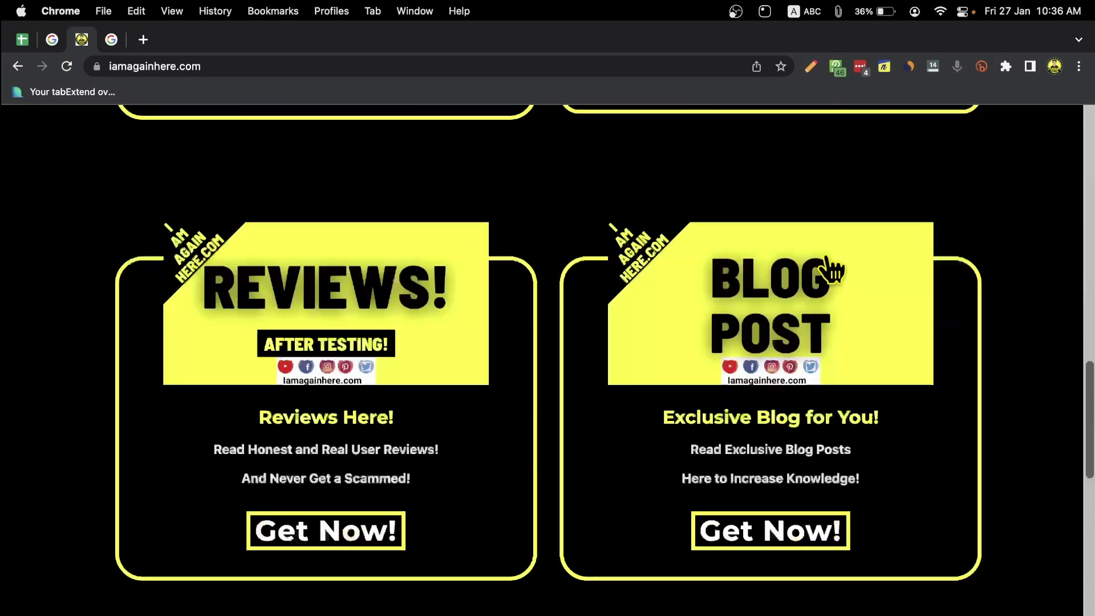
{"action": "left_click", "coordinate": [69, 65]}
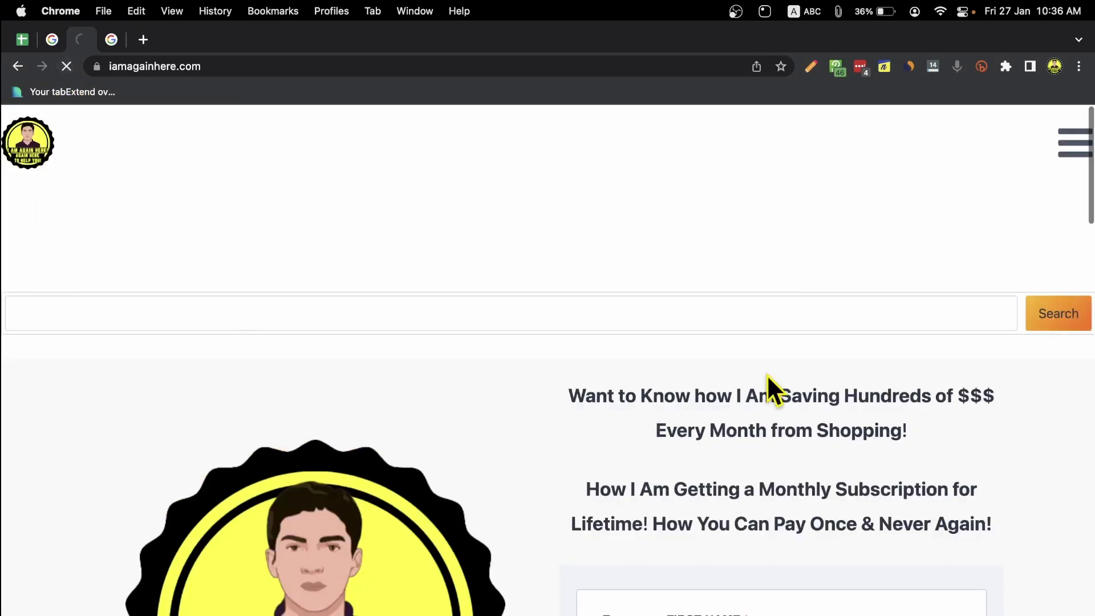
{"action": "scroll", "coordinate": [779, 259], "scroll_direction": "down", "scroll_amount": 6}
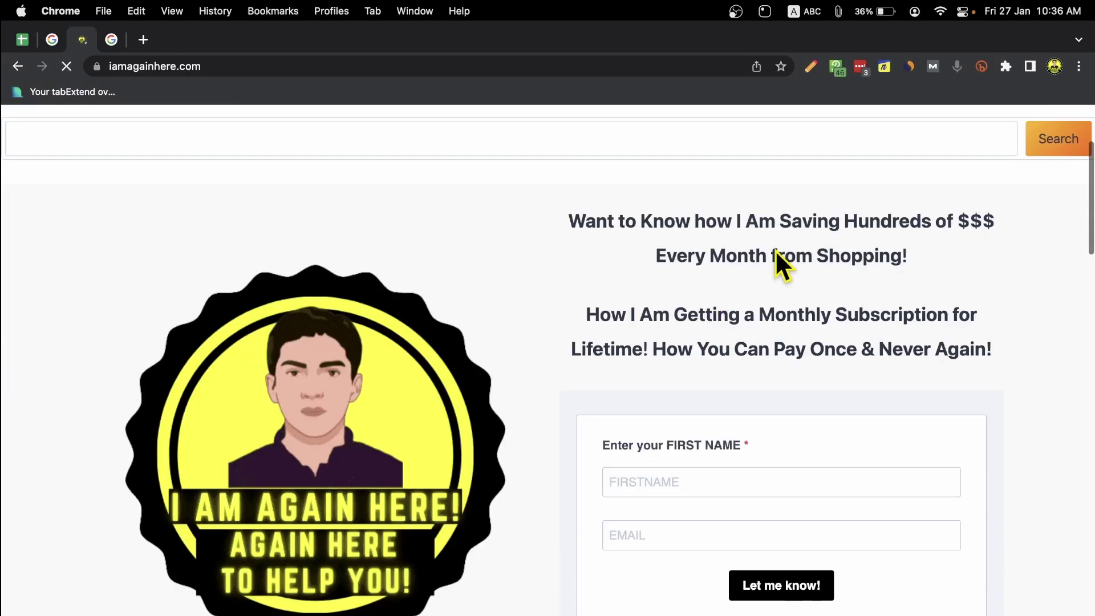
{"action": "scroll", "coordinate": [833, 361], "scroll_direction": "down", "scroll_amount": 2}
{"action": "scroll", "coordinate": [834, 362], "scroll_direction": "down", "scroll_amount": 20}
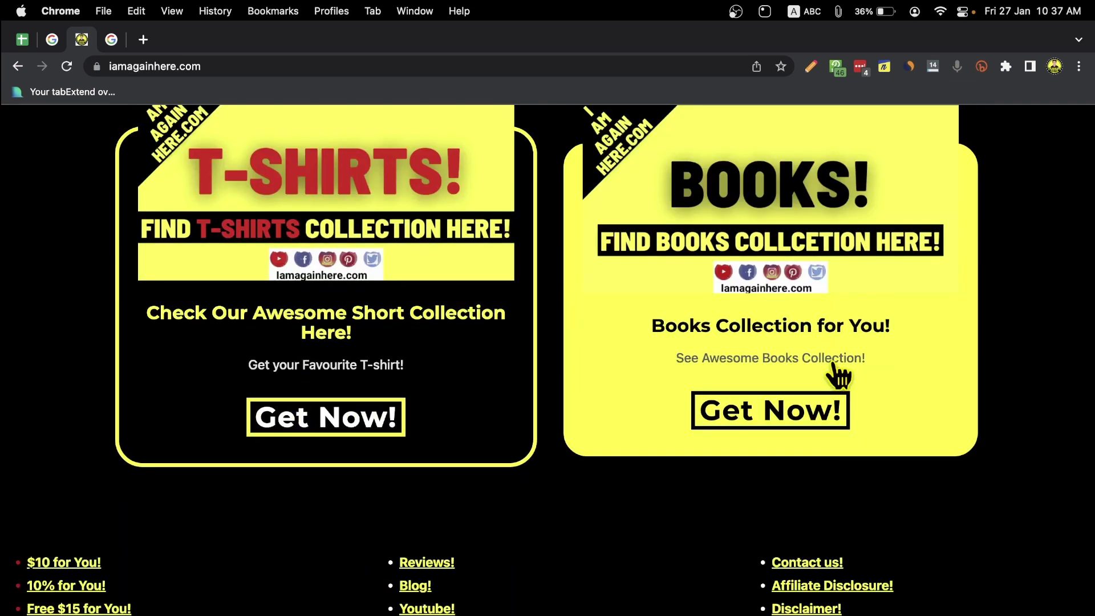
{"action": "scroll", "coordinate": [833, 361], "scroll_direction": "up", "scroll_amount": 20}
{"action": "scroll", "coordinate": [833, 362], "scroll_direction": "down", "scroll_amount": 3}
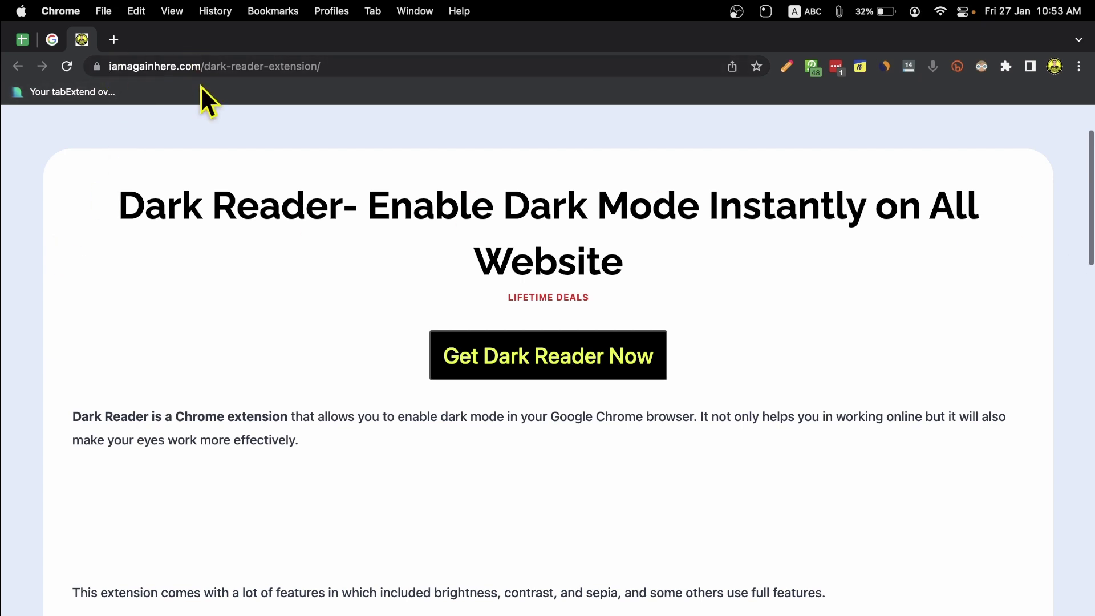
Open the iamagainhere.com home page in a separate tab and return to the Dark Reader extension article.
{"action": "scroll", "coordinate": [305, 206], "scroll_direction": "up", "scroll_amount": 2}
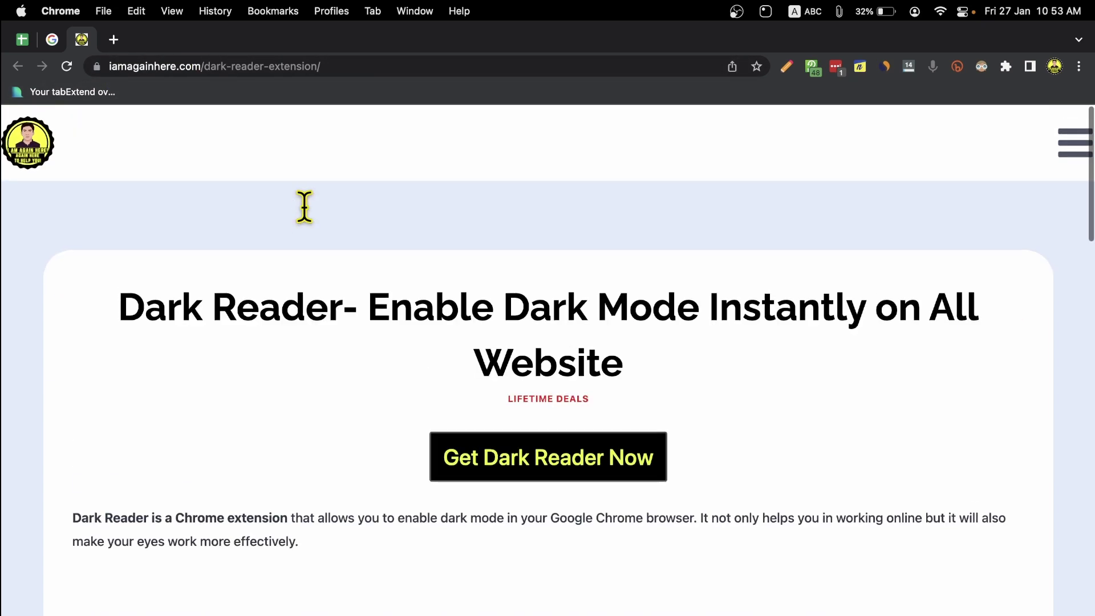
{"action": "left_click", "coordinate": [41, 143]}
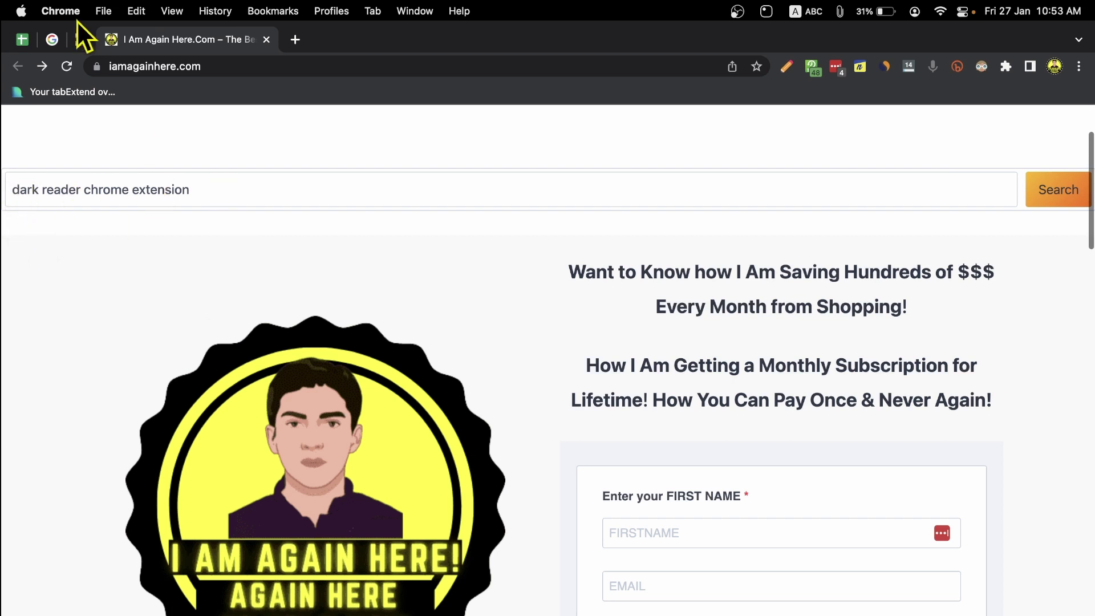
{"action": "left_click", "coordinate": [81, 41]}
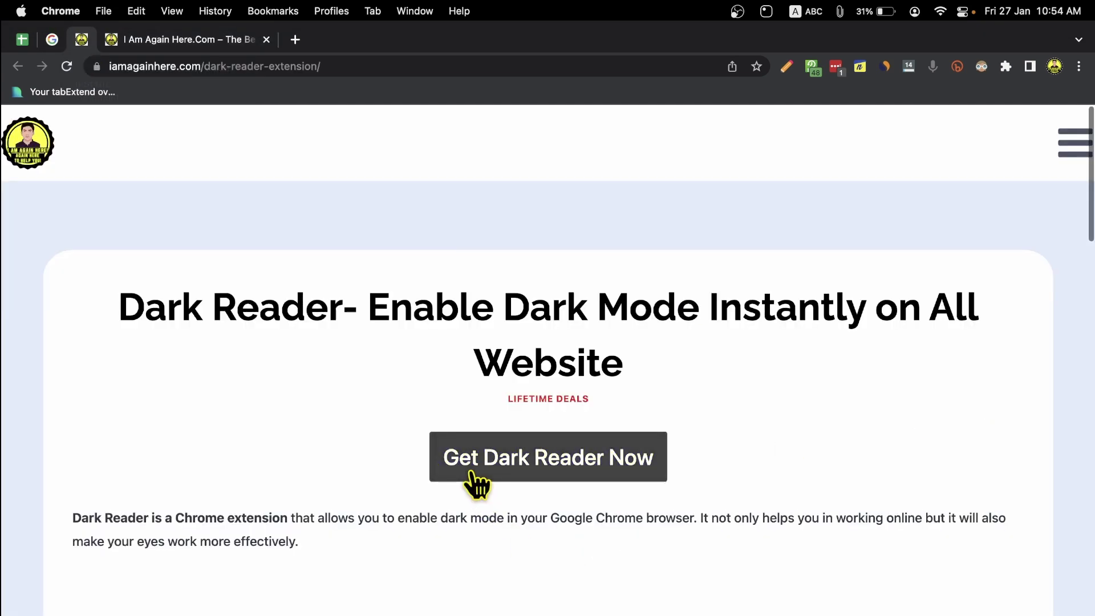
{"action": "scroll", "coordinate": [719, 465], "scroll_direction": "down", "scroll_amount": 1}
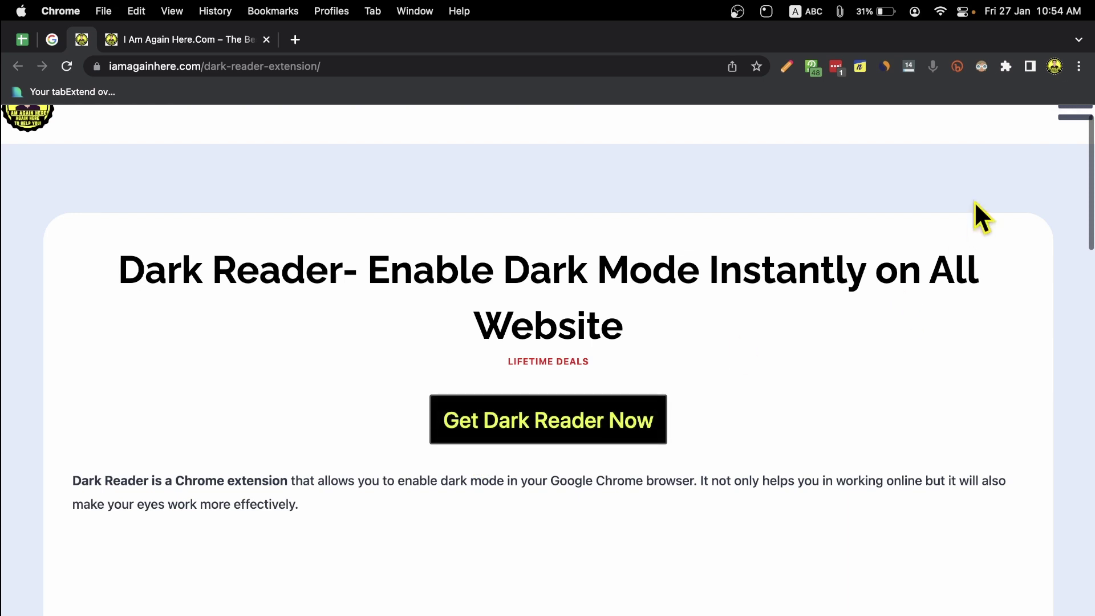
Unpin the Dark Reader extension from the browser toolbar.
{"action": "left_click", "coordinate": [1006, 66]}
{"action": "left_click", "coordinate": [971, 297]}
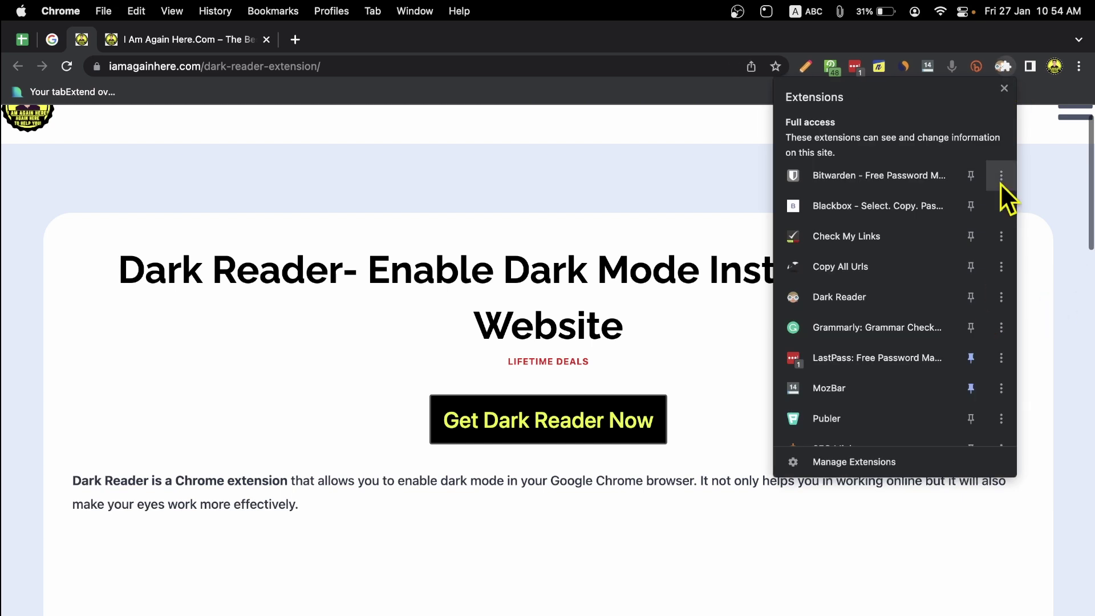
{"action": "left_click", "coordinate": [1036, 194]}
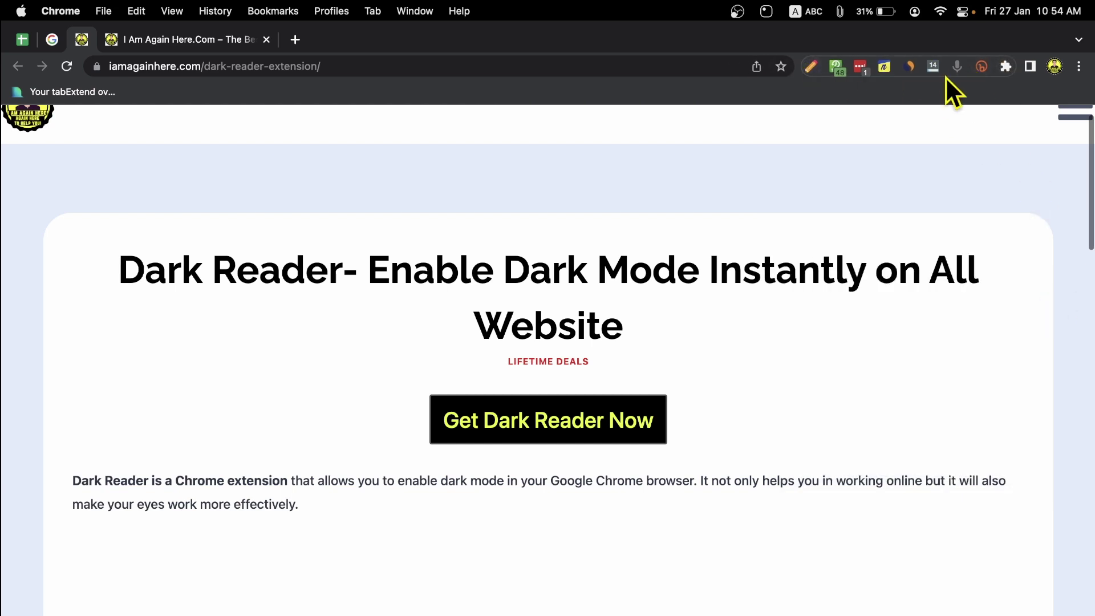
Pin the Dark Reader extension to the browser toolbar and close the extensions list.
{"action": "left_click", "coordinate": [1007, 66]}
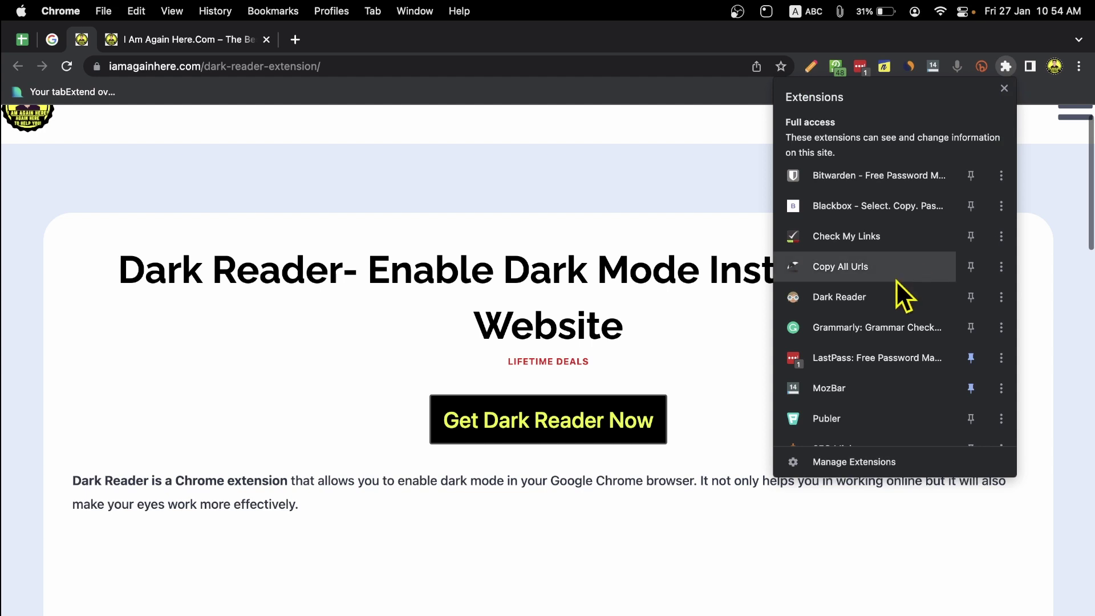
{"action": "left_click", "coordinate": [968, 297]}
{"action": "left_click", "coordinate": [1072, 190]}
{"action": "scroll", "coordinate": [882, 319], "scroll_direction": "up", "scroll_amount": 2}
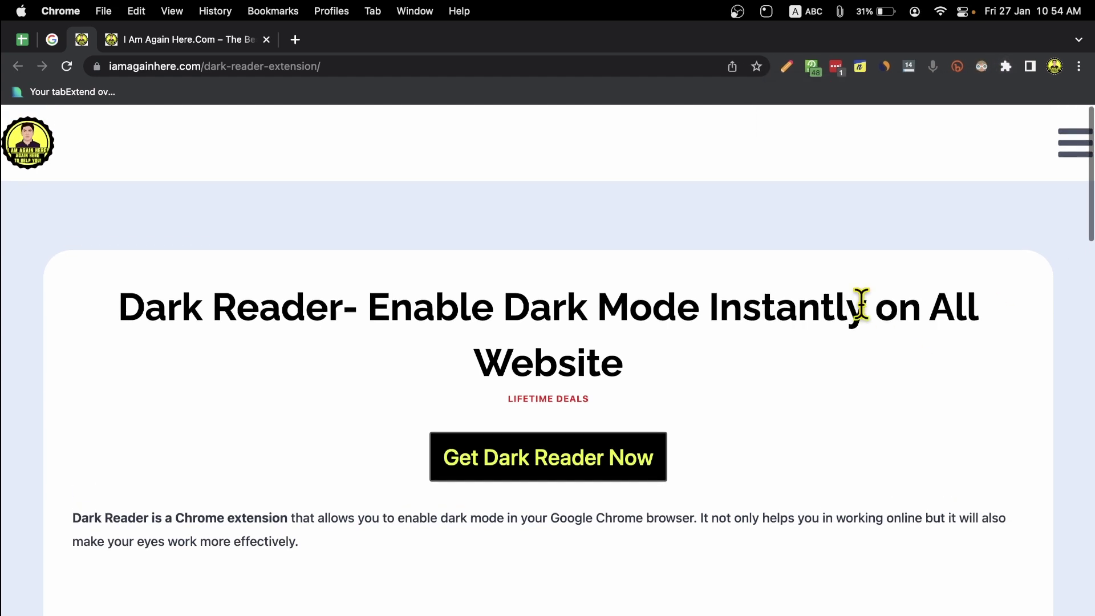
Switch to the iamagainhere.com home page tab and examine its sections with Dark Reader off.
{"action": "key", "text": "ctrl+Tab"}
{"action": "scroll", "coordinate": [1034, 412], "scroll_direction": "down", "scroll_amount": 7}
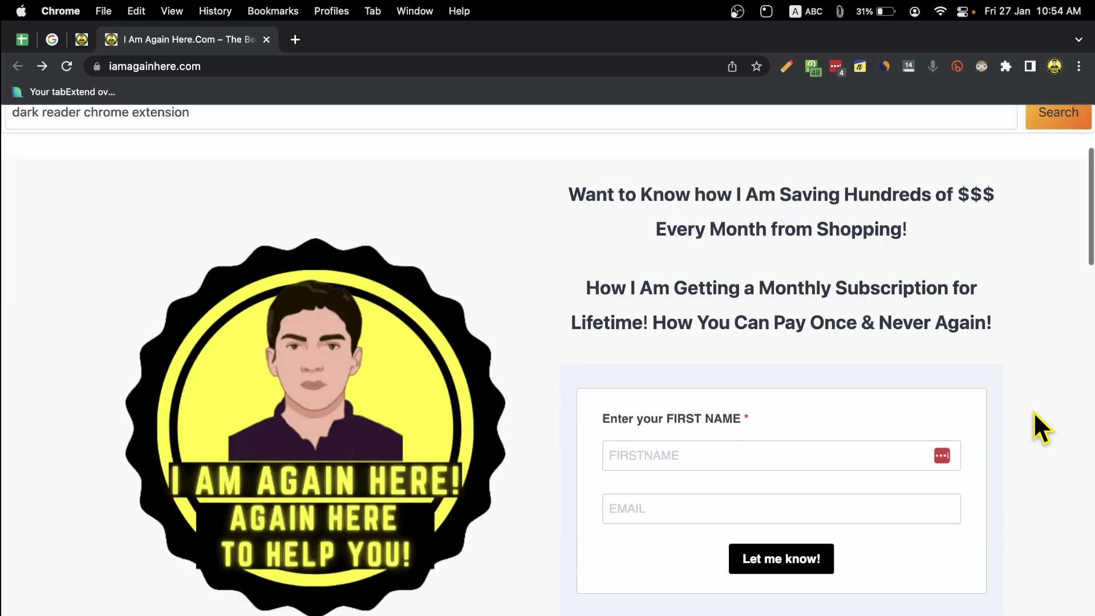
{"action": "scroll", "coordinate": [870, 448], "scroll_direction": "down", "scroll_amount": 8}
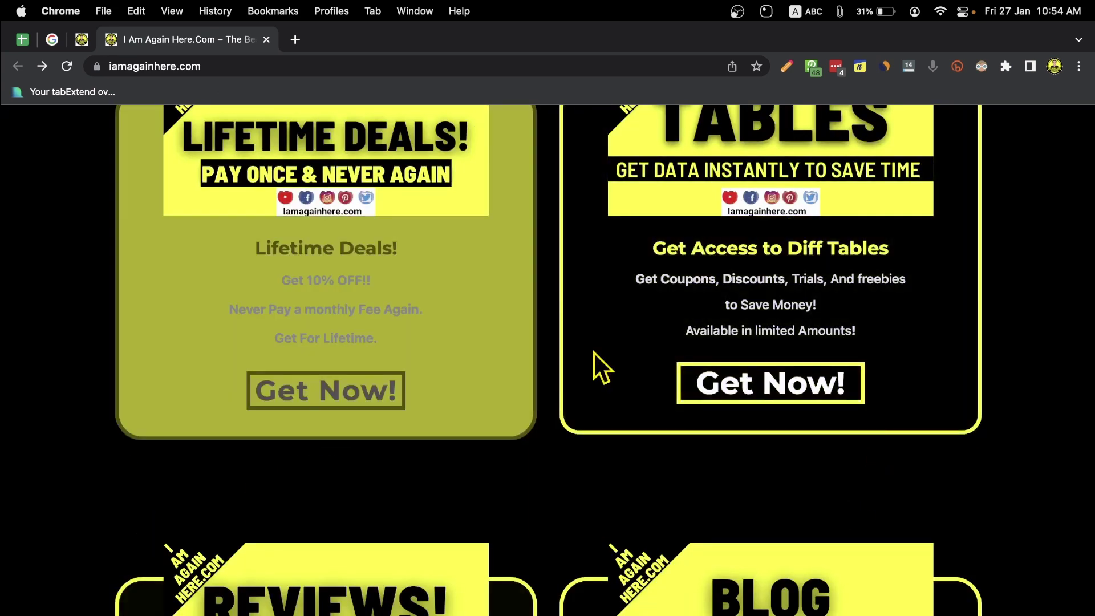
{"action": "scroll", "coordinate": [599, 366], "scroll_direction": "down", "scroll_amount": 7}
{"action": "scroll", "coordinate": [679, 414], "scroll_direction": "down", "scroll_amount": 10}
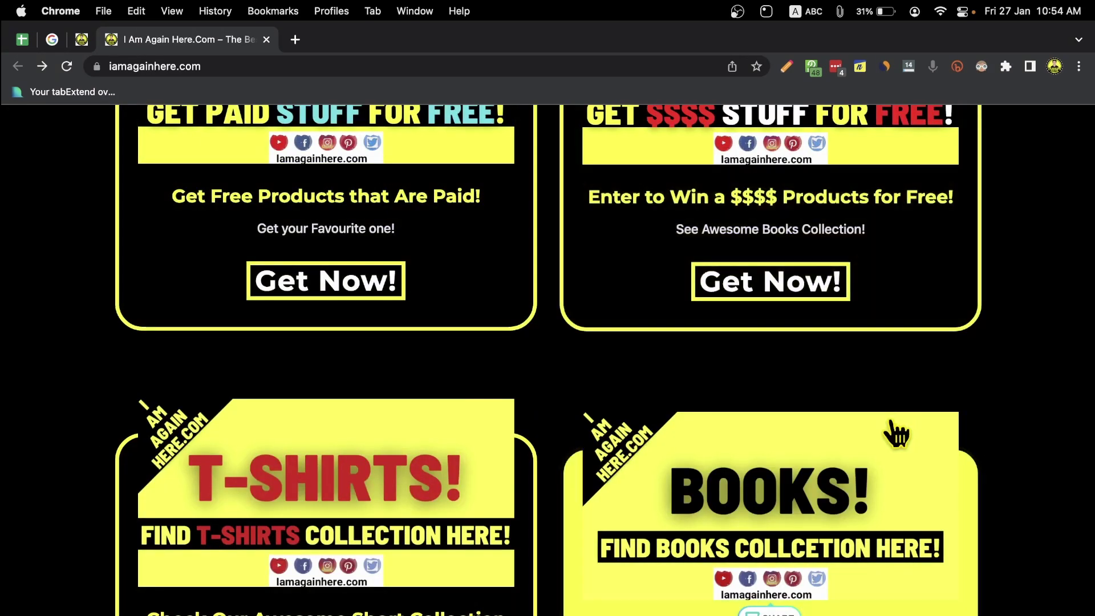
{"action": "scroll", "coordinate": [679, 439], "scroll_direction": "down", "scroll_amount": 4}
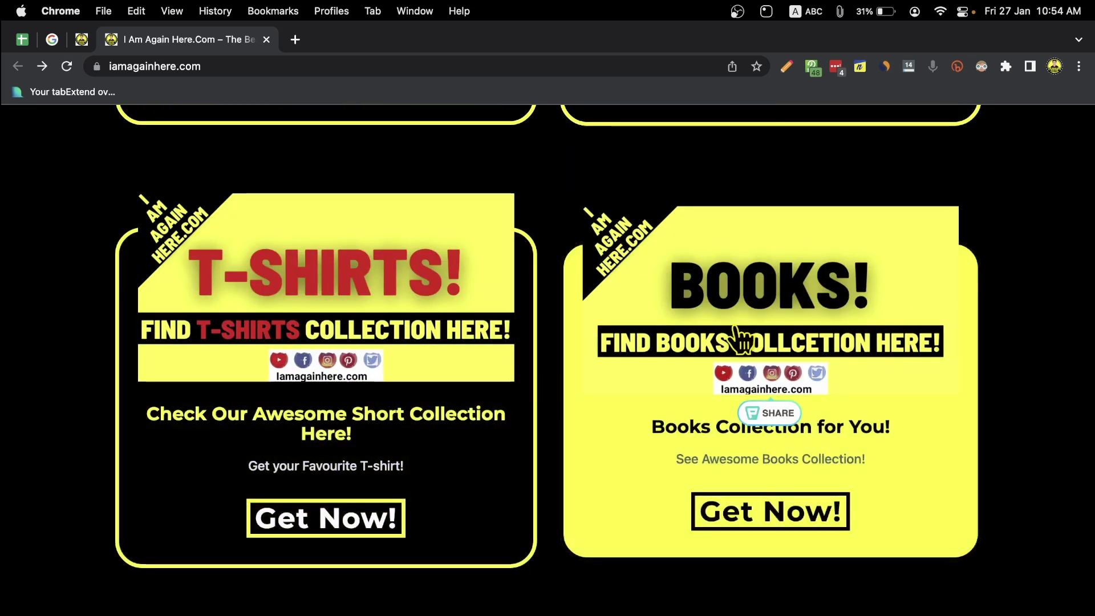
{"action": "scroll", "coordinate": [735, 334], "scroll_direction": "up", "scroll_amount": 20}
Turn on the Dark Reader extension and check how the iamagainhere.com home page looks with it.
{"action": "left_click", "coordinate": [980, 66]}
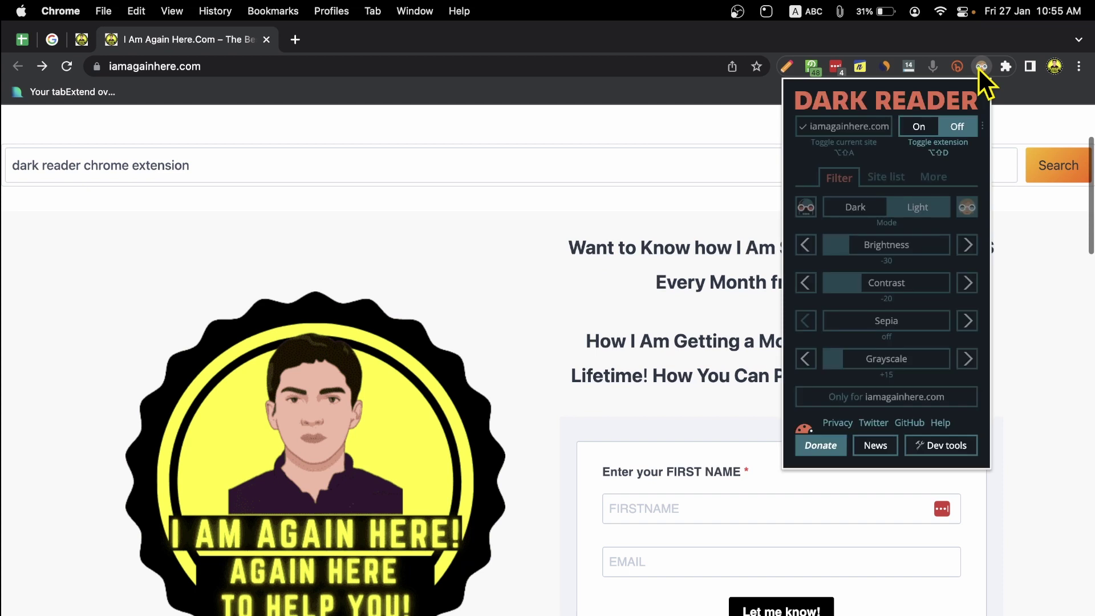
{"action": "left_click", "coordinate": [921, 128]}
{"action": "left_click", "coordinate": [1038, 298]}
{"action": "scroll", "coordinate": [1038, 298], "scroll_direction": "down", "scroll_amount": 15}
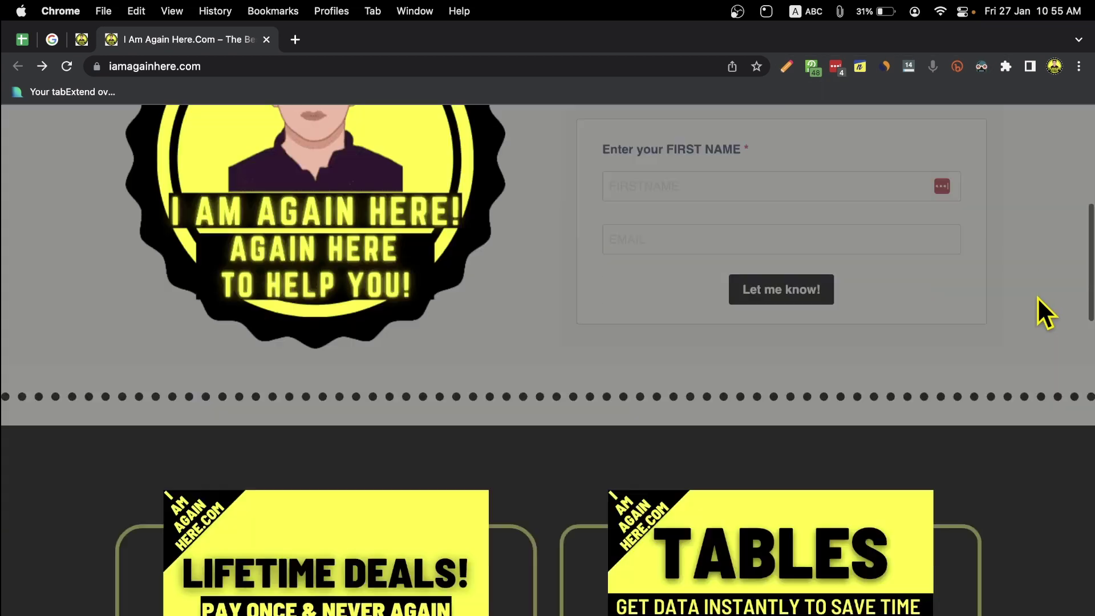
{"action": "scroll", "coordinate": [1038, 298], "scroll_direction": "up", "scroll_amount": 14}
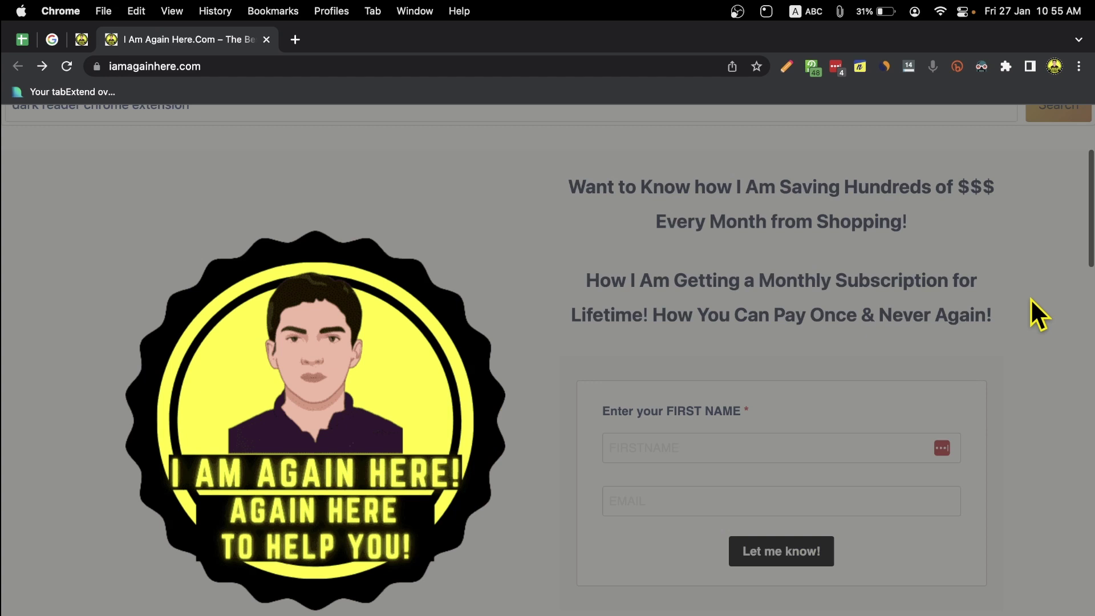
Set Dark Reader's brightness to -50 and contrast to +45, checking the effect on the home page.
{"action": "left_click", "coordinate": [980, 66]}
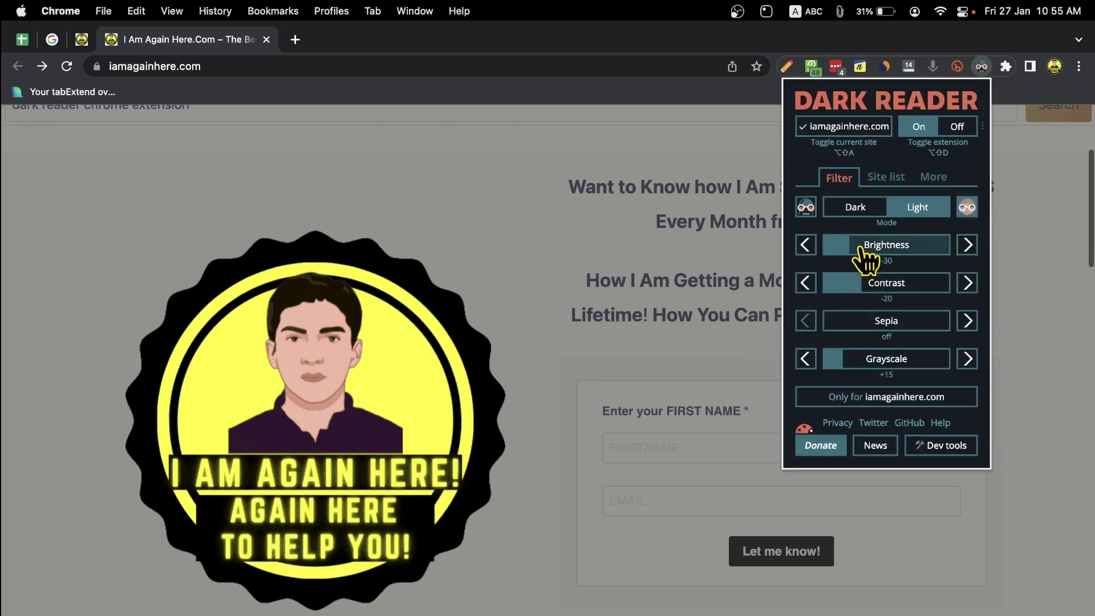
{"action": "left_click_drag", "start_coordinate": [860, 247], "coordinate": [821, 250]}
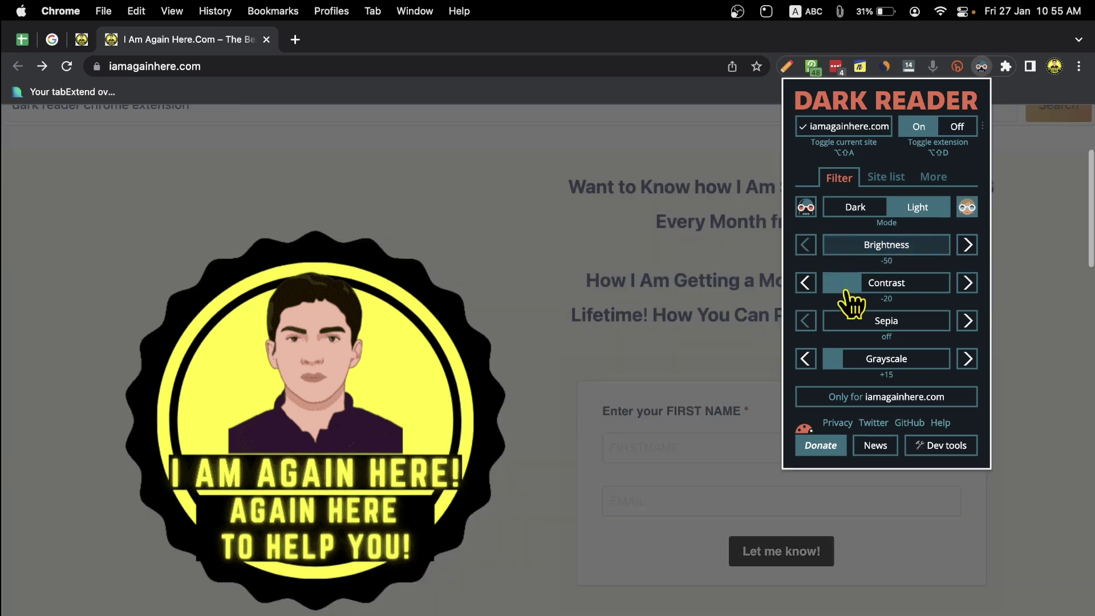
{"action": "left_click_drag", "start_coordinate": [856, 301], "coordinate": [926, 298]}
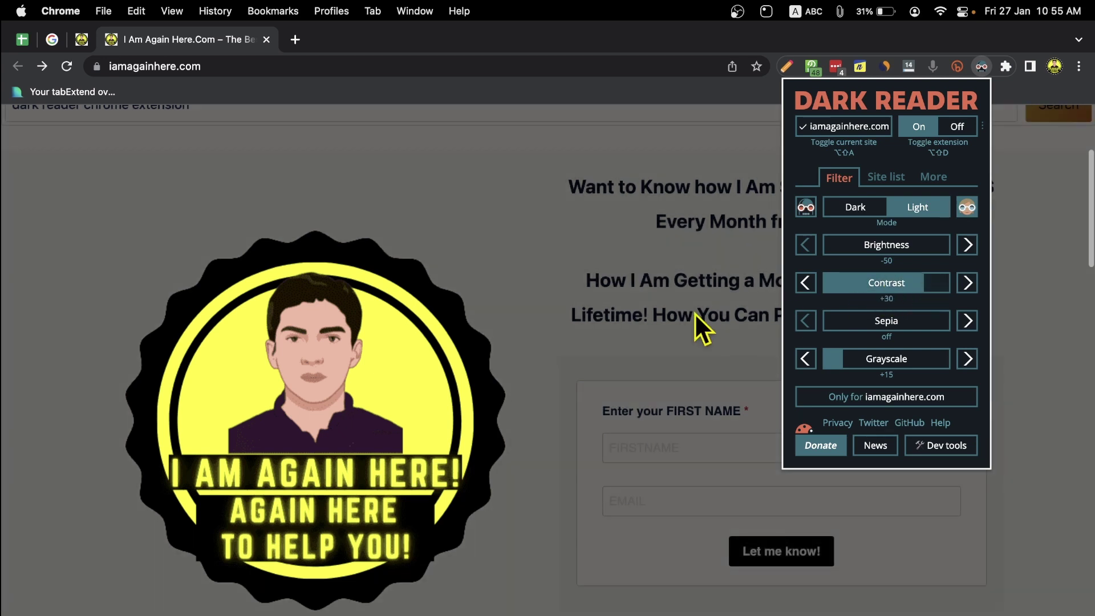
{"action": "scroll", "coordinate": [695, 312], "scroll_direction": "down", "scroll_amount": 10}
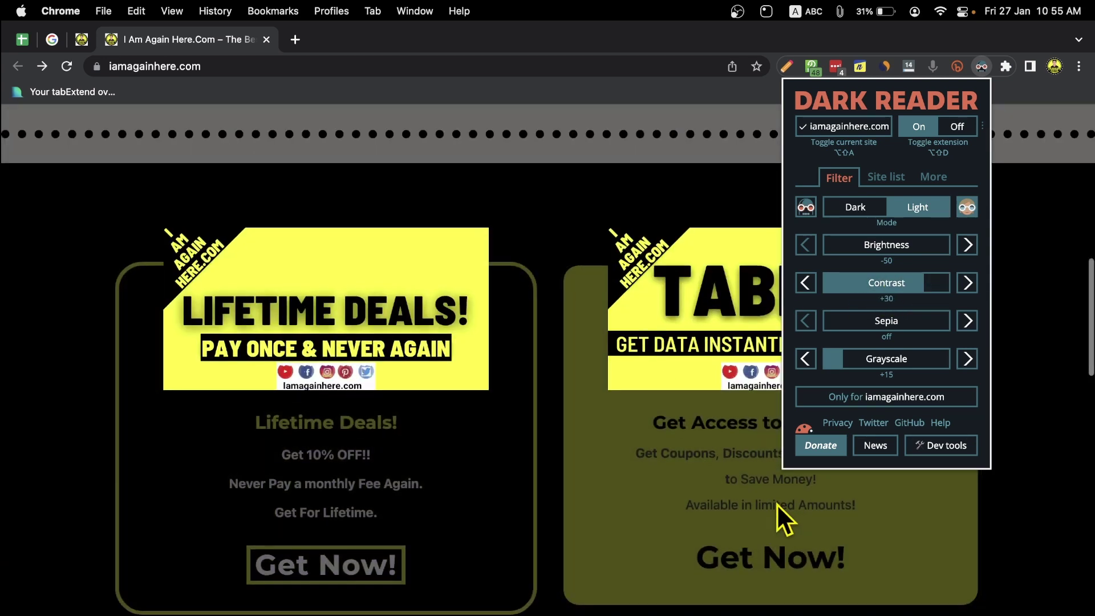
{"action": "scroll", "coordinate": [781, 517], "scroll_direction": "down", "scroll_amount": 6}
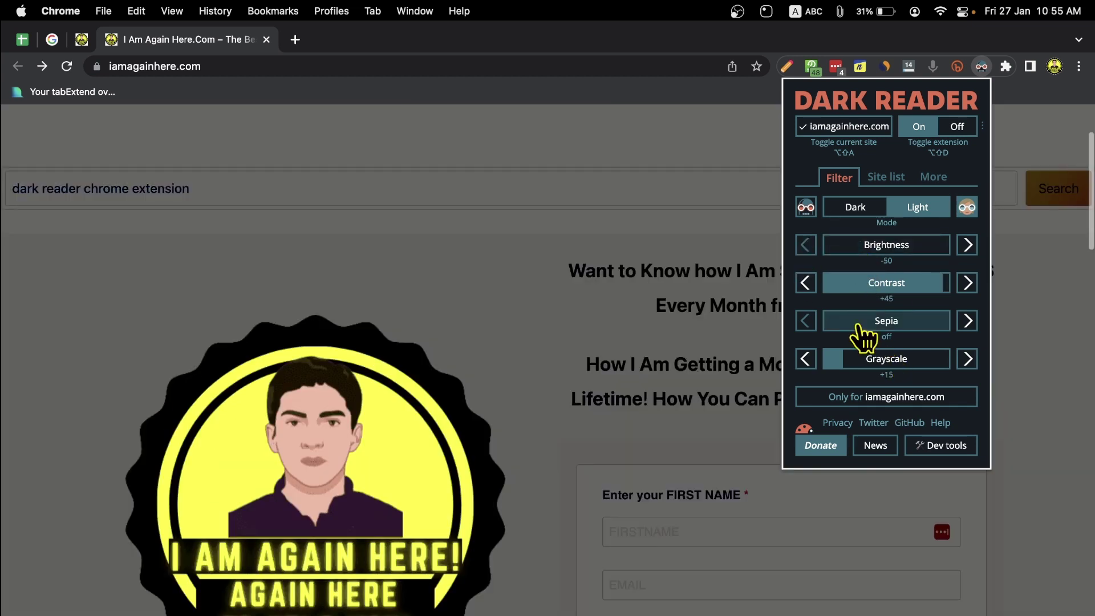
Set Dark Reader's sepia to +55 and check the effect further down the home page.
{"action": "left_click_drag", "start_coordinate": [864, 337], "coordinate": [893, 337]}
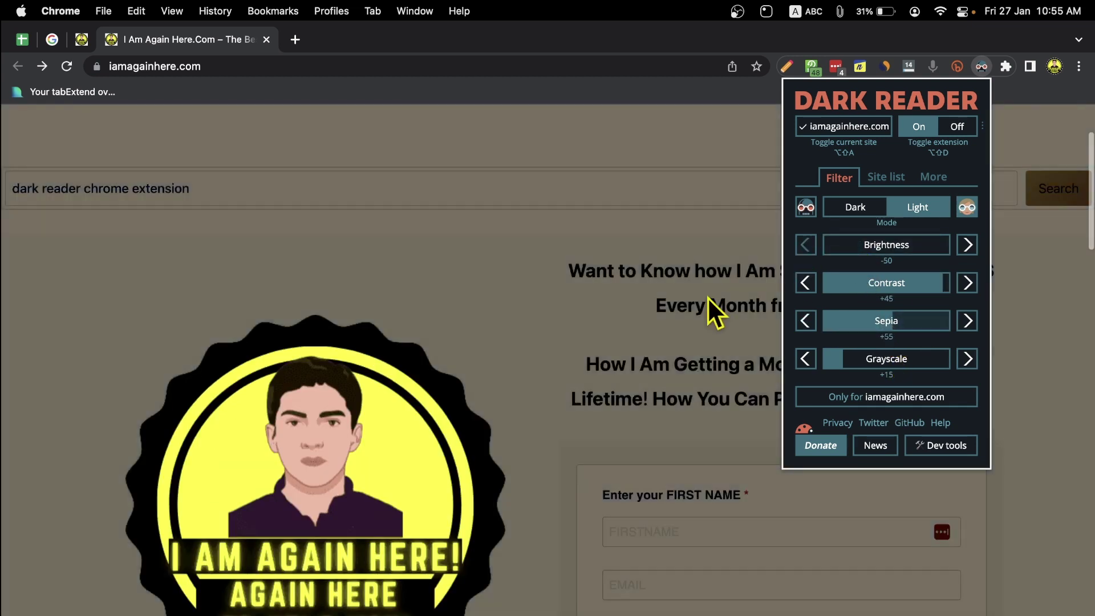
{"action": "scroll", "coordinate": [707, 297], "scroll_direction": "down", "scroll_amount": 20}
{"action": "scroll", "coordinate": [365, 320], "scroll_direction": "down", "scroll_amount": 15}
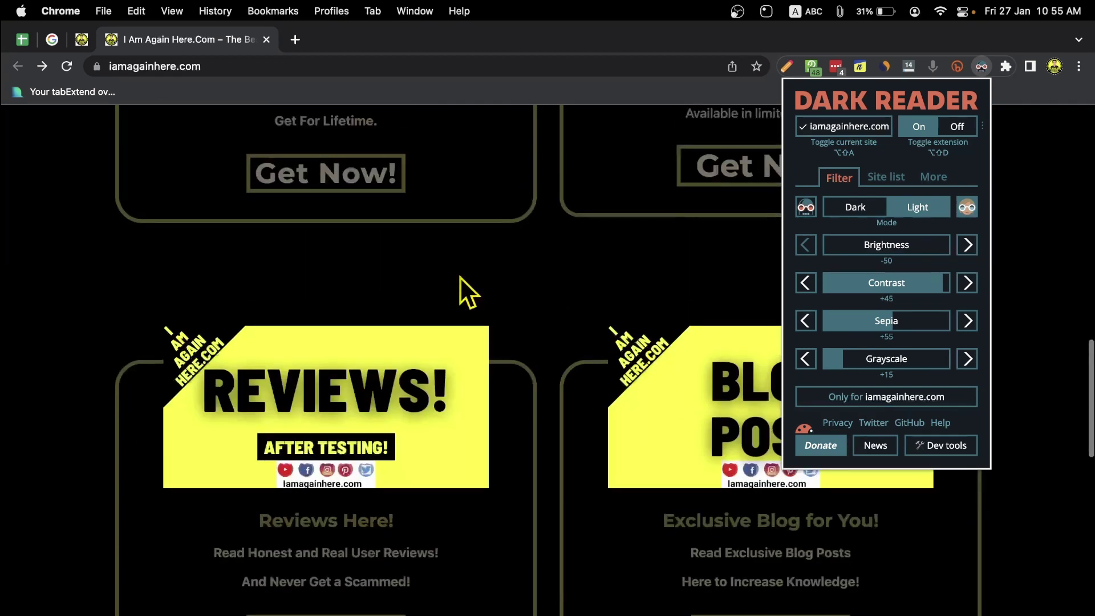
View the iamagainhere.com lifetime deals category page and the Dark Reader article with the extension on.
{"action": "left_click", "coordinate": [460, 276]}
{"action": "left_click", "coordinate": [371, 300]}
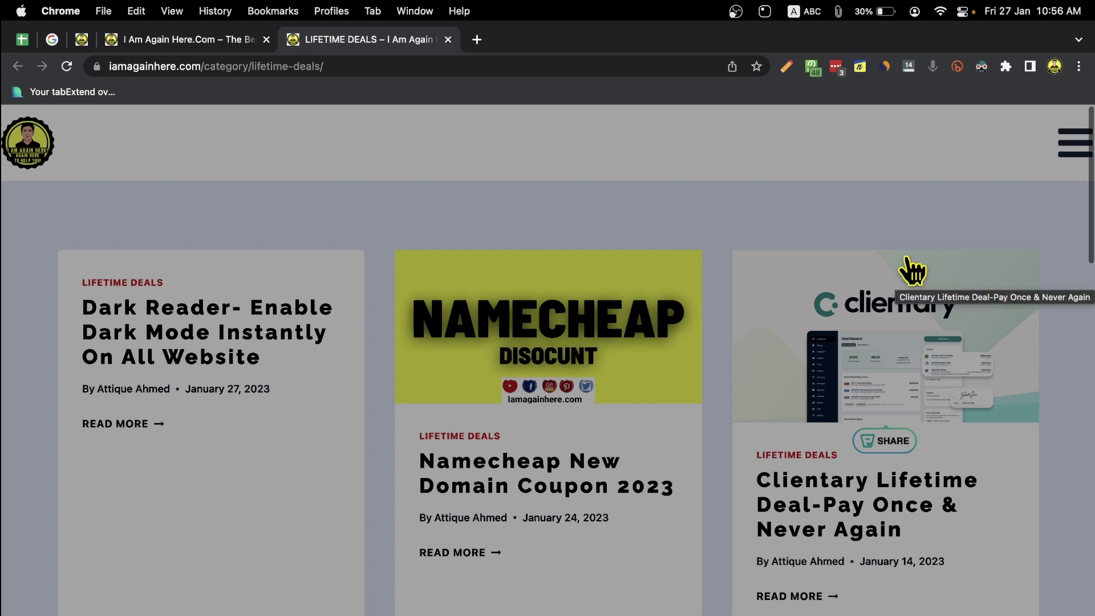
{"action": "scroll", "coordinate": [909, 271], "scroll_direction": "down", "scroll_amount": 1}
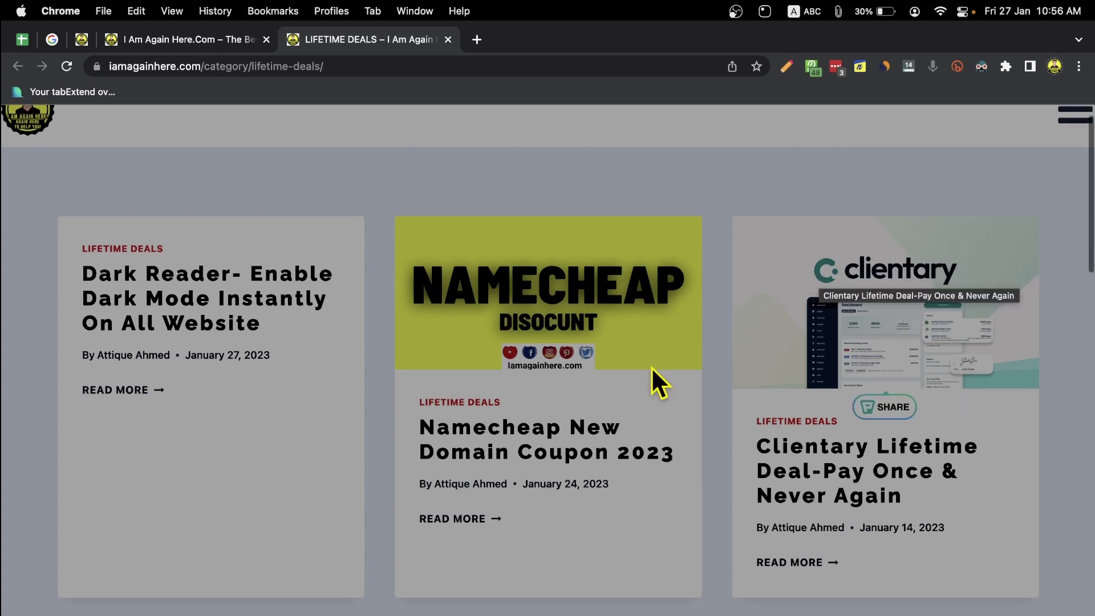
{"action": "left_click", "coordinate": [81, 43]}
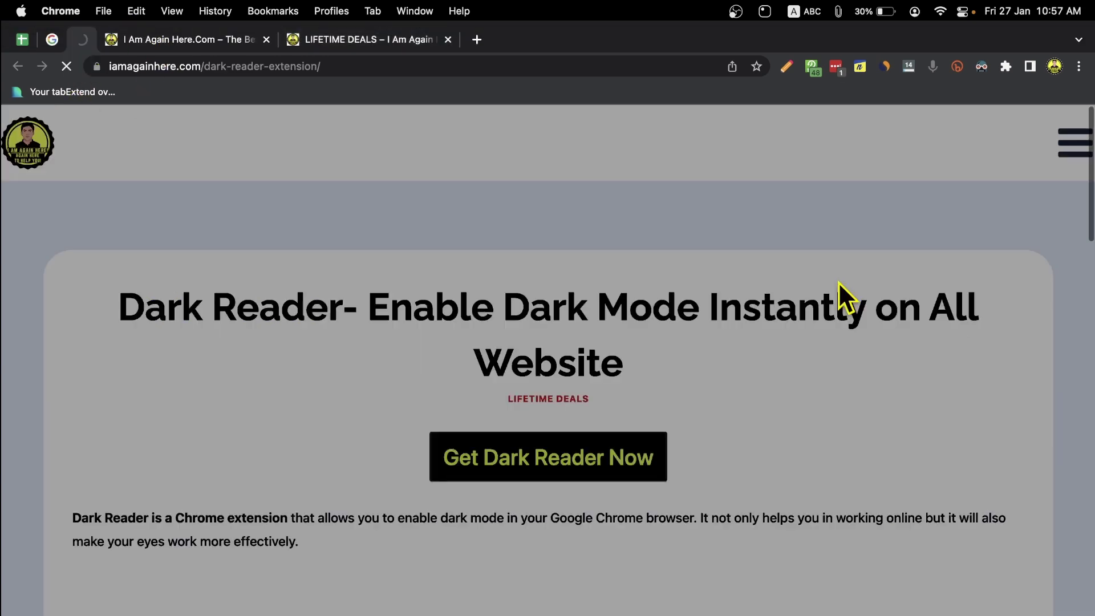
{"action": "scroll", "coordinate": [645, 231], "scroll_direction": "down", "scroll_amount": 3}
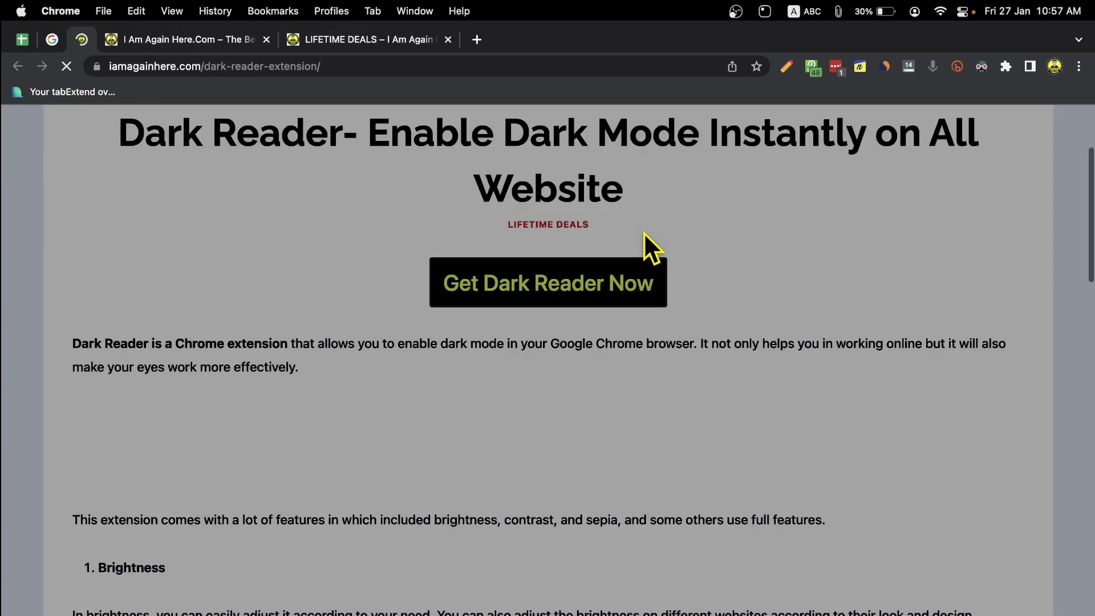
Try Dark Reader's Dynamic, Static and Filter+ theme generation modes on the article and switch back to Filter.
{"action": "left_click", "coordinate": [982, 66]}
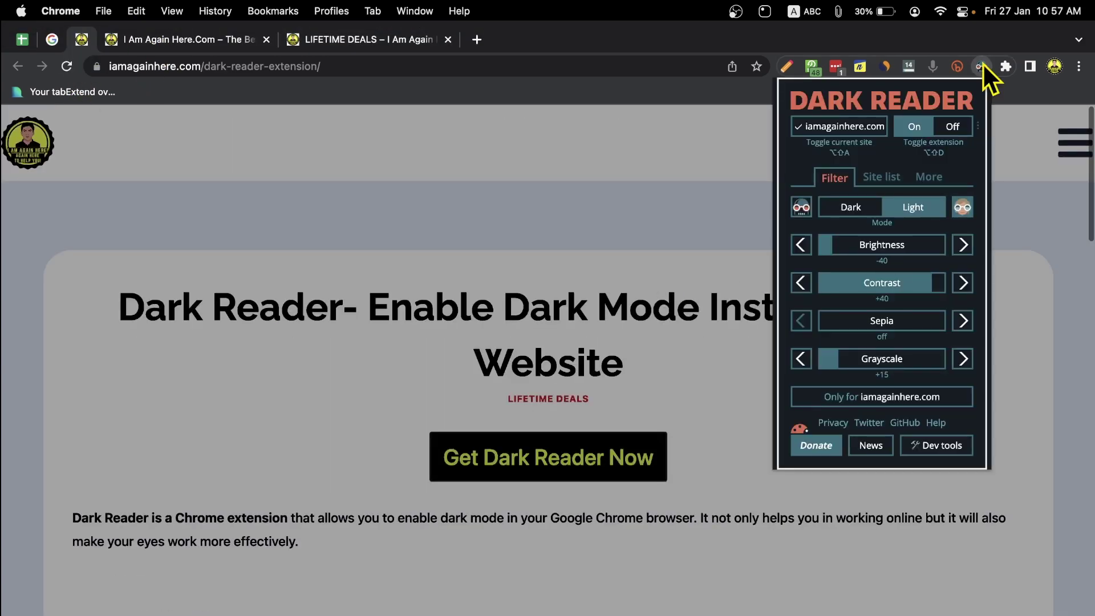
{"action": "left_click", "coordinate": [933, 180]}
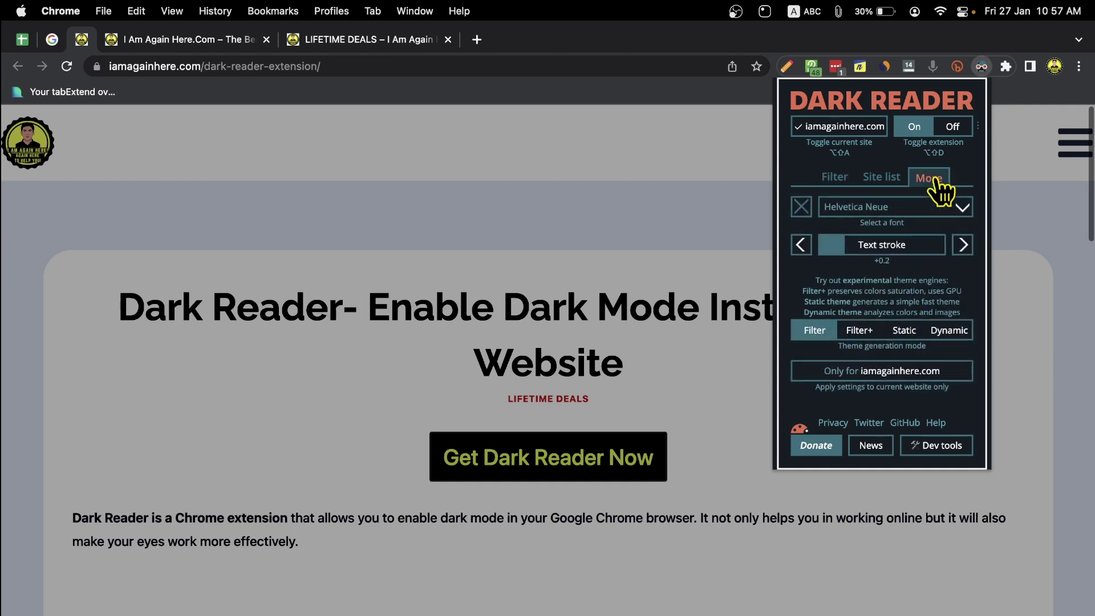
{"action": "left_click", "coordinate": [957, 334]}
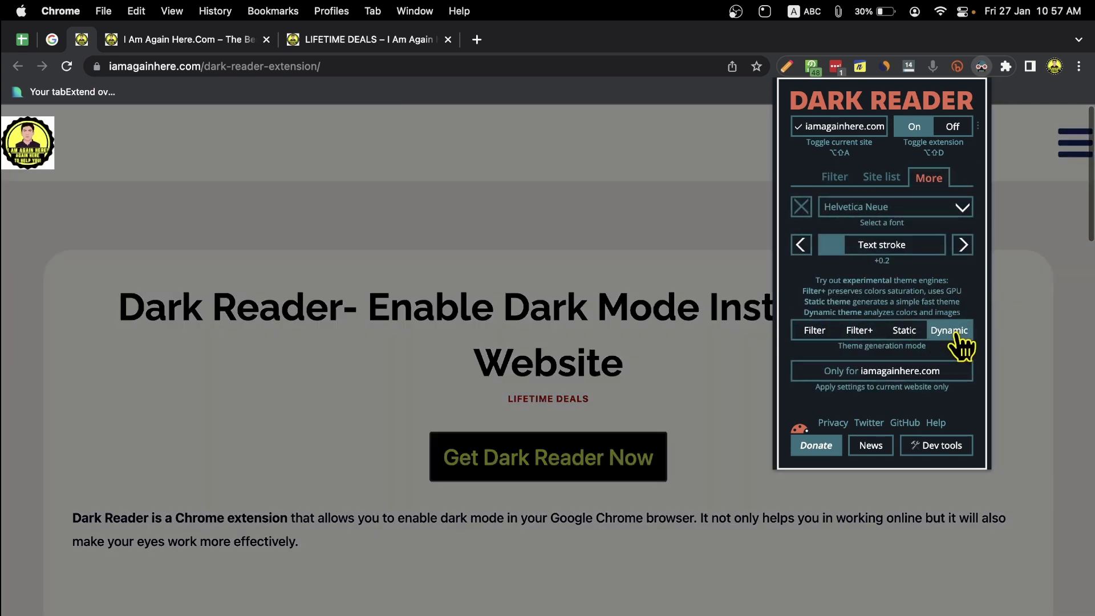
{"action": "left_click", "coordinate": [904, 337]}
{"action": "left_click", "coordinate": [860, 333]}
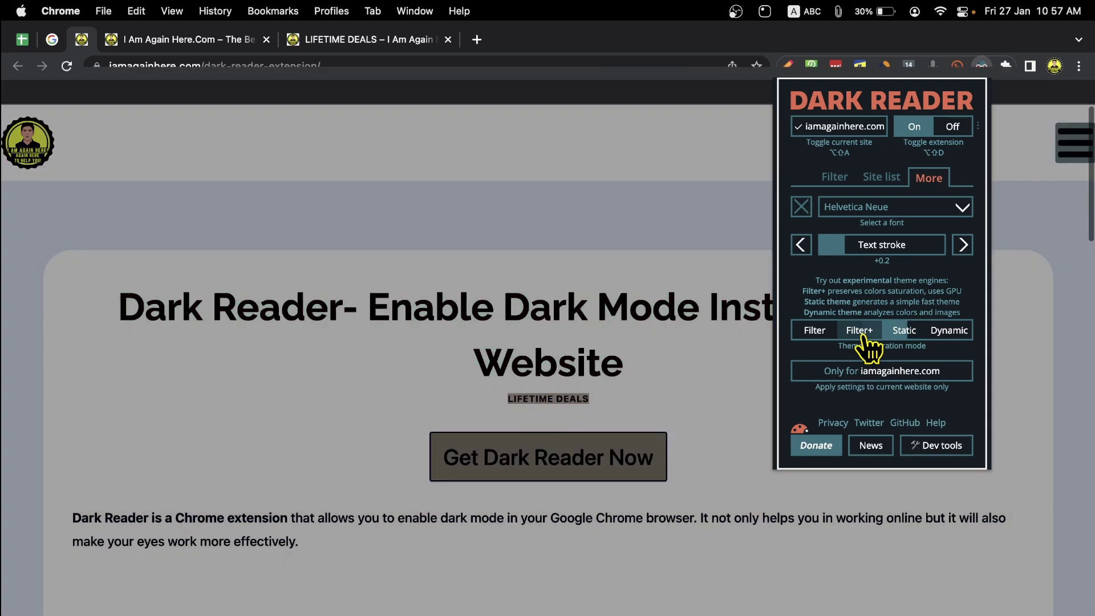
{"action": "left_click", "coordinate": [818, 333]}
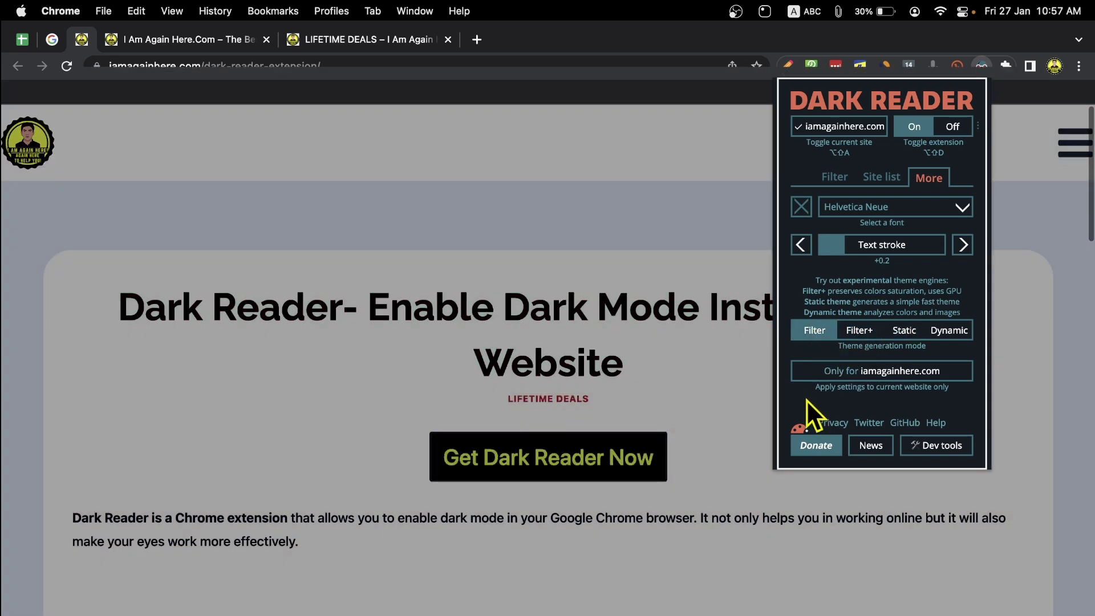
{"action": "left_click", "coordinate": [443, 300]}
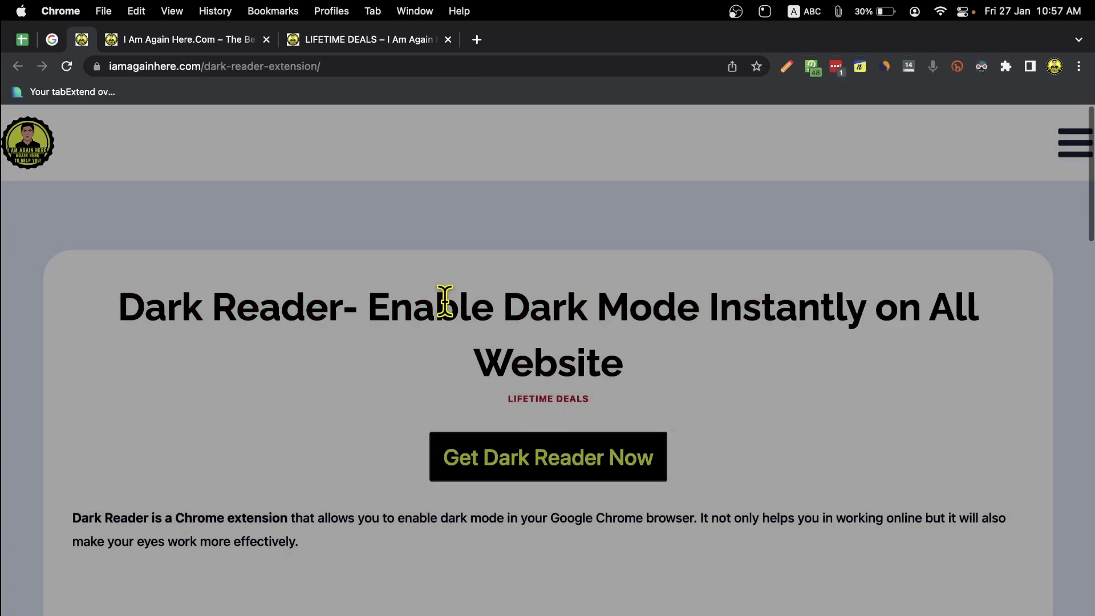
Set Dark Reader's brightness to -50 and contrast to +15 while viewing the article.
{"action": "scroll", "coordinate": [442, 301], "scroll_direction": "down", "scroll_amount": 4}
{"action": "left_click", "coordinate": [980, 66]}
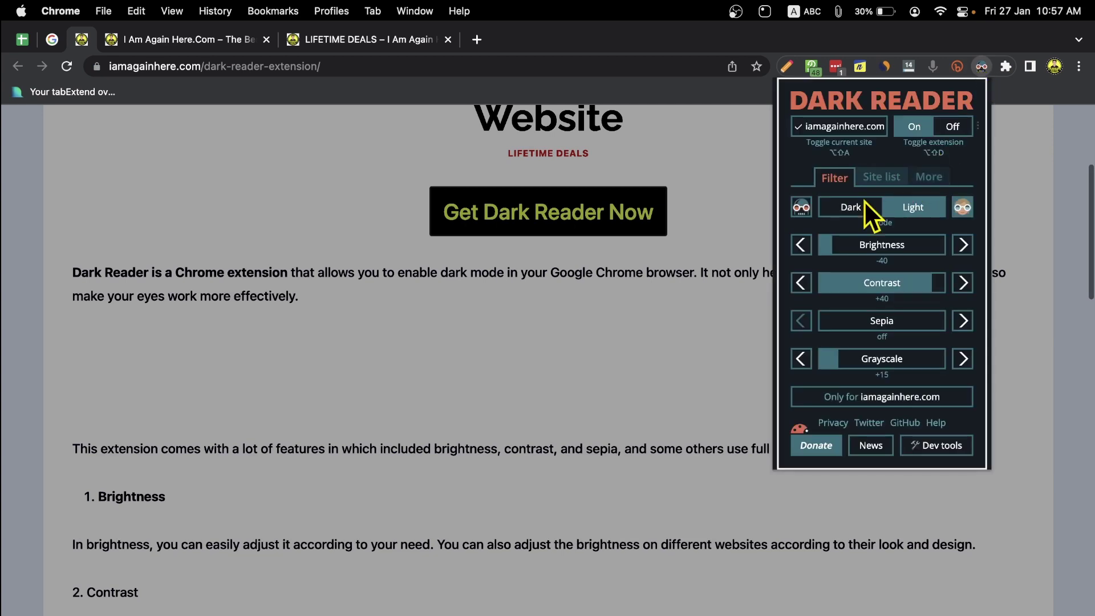
{"action": "left_click_drag", "start_coordinate": [868, 255], "coordinate": [838, 255]}
{"action": "left_click_drag", "start_coordinate": [842, 294], "coordinate": [777, 268]}
{"action": "left_click_drag", "start_coordinate": [893, 284], "coordinate": [953, 291]}
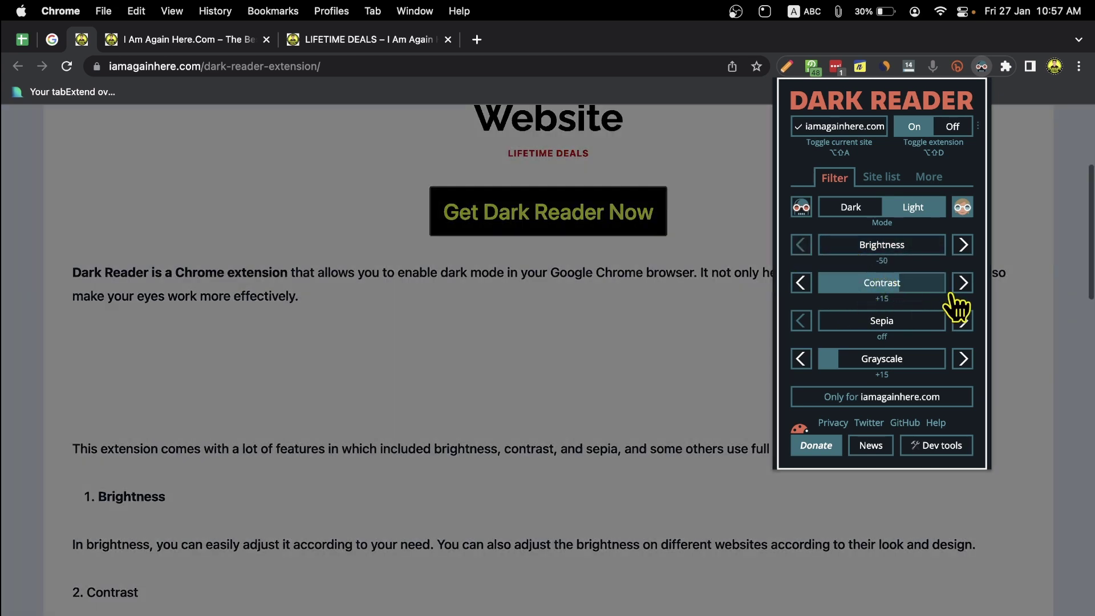
Close the Dark Reader settings and check the article's appearance down to the similar posts and comment form.
{"action": "scroll", "coordinate": [643, 297], "scroll_direction": "down", "scroll_amount": 4}
{"action": "left_click", "coordinate": [642, 296]}
{"action": "scroll", "coordinate": [642, 308], "scroll_direction": "down", "scroll_amount": 15}
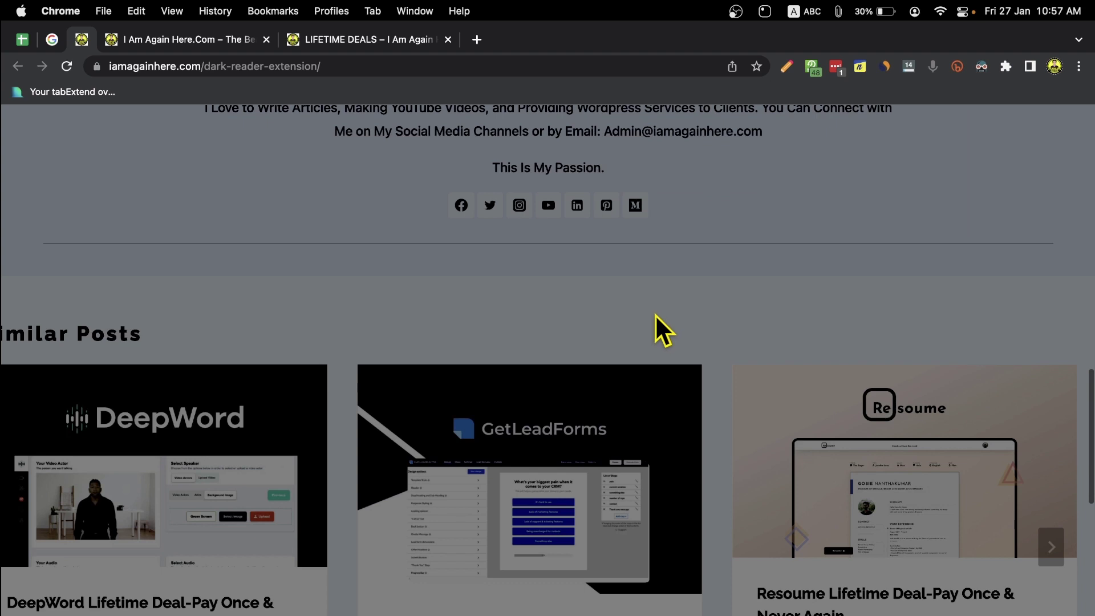
{"action": "scroll", "coordinate": [655, 330], "scroll_direction": "down", "scroll_amount": 4}
{"action": "scroll", "coordinate": [522, 288], "scroll_direction": "down", "scroll_amount": 4}
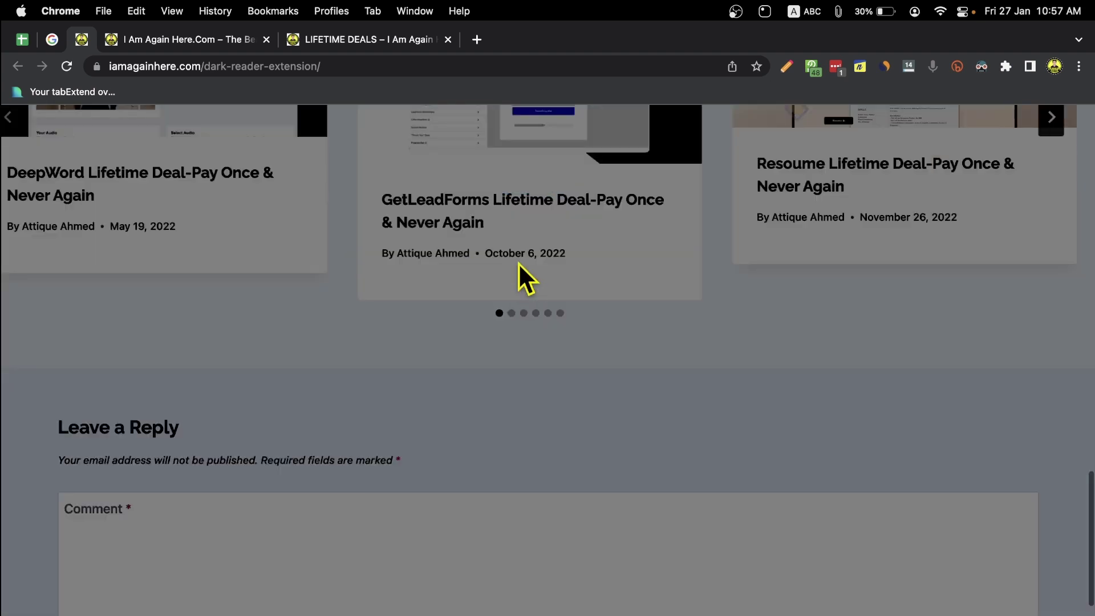
Check how the iamagainhere YouTube channel page looks with Dark Reader, and return to the start of the Dark Reader article.
{"action": "left_click", "coordinate": [477, 39]}
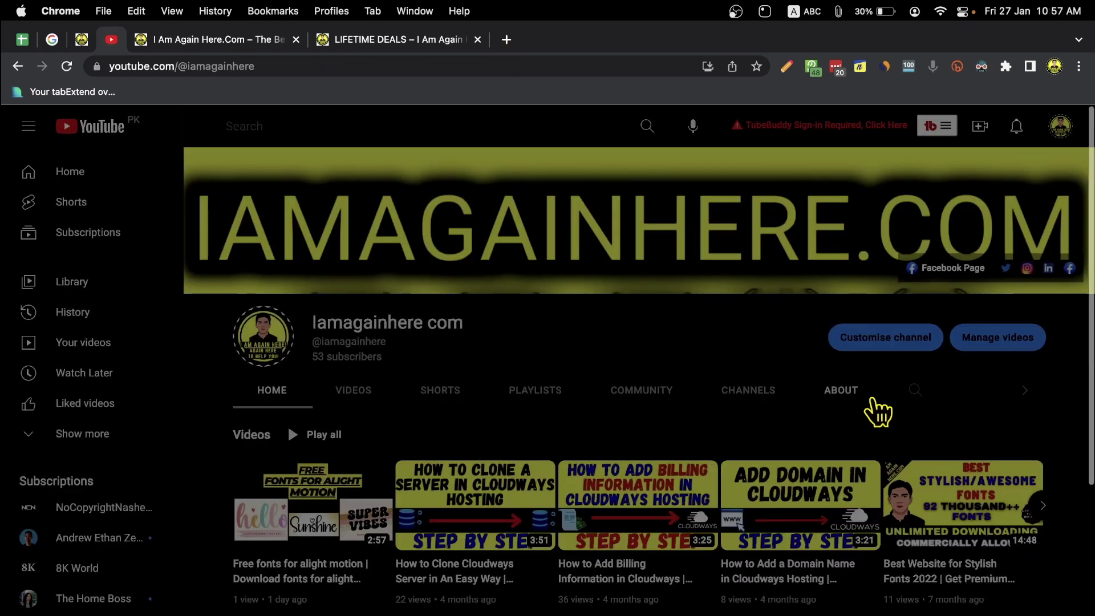
{"action": "scroll", "coordinate": [925, 485], "scroll_direction": "down", "scroll_amount": 3}
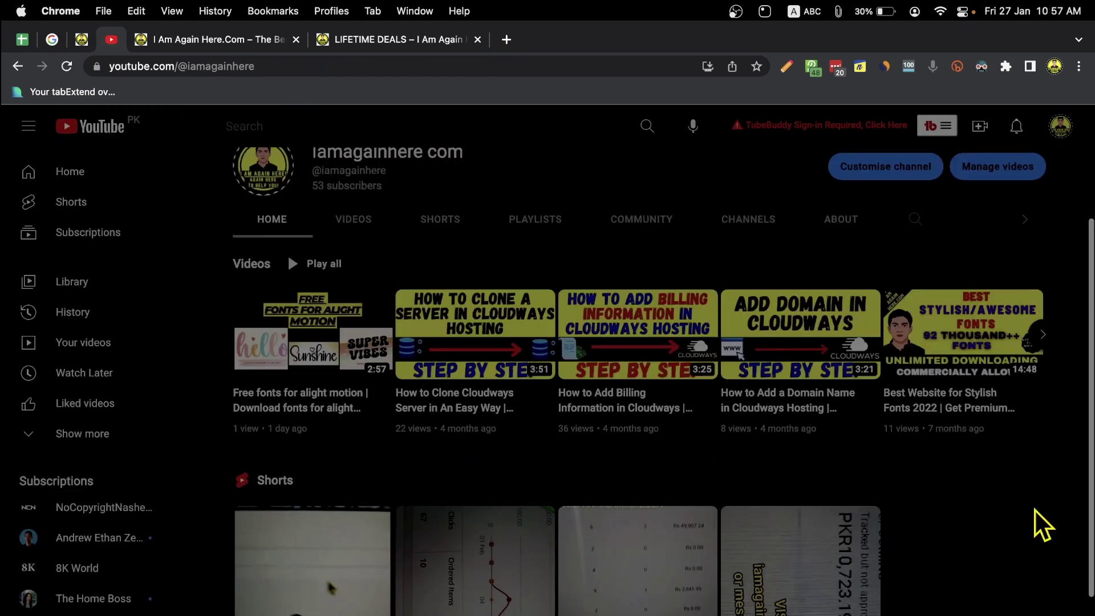
{"action": "scroll", "coordinate": [1004, 468], "scroll_direction": "down", "scroll_amount": 2}
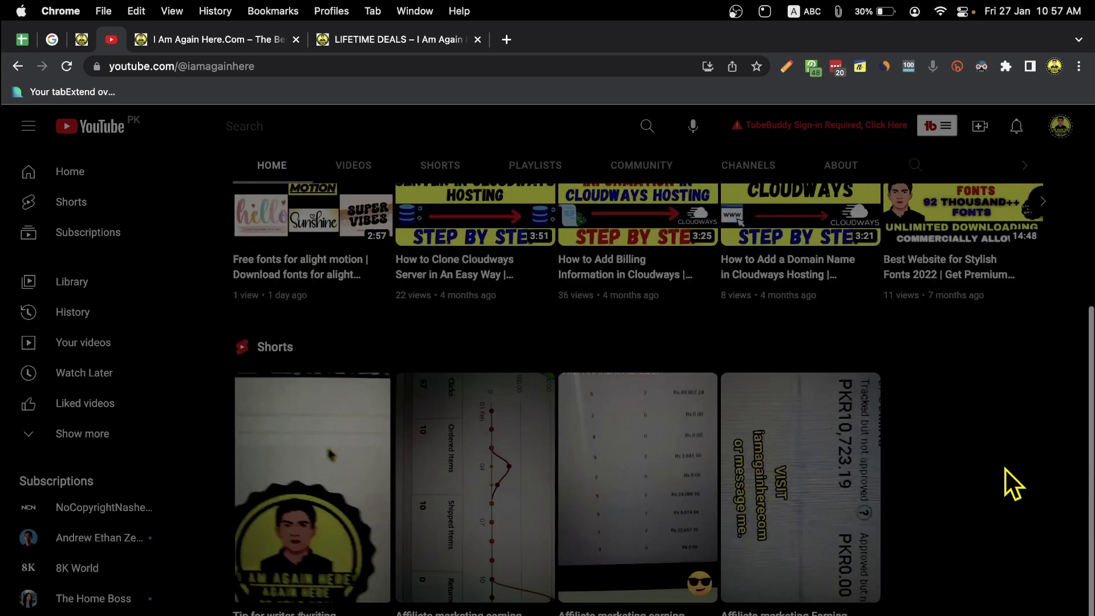
{"action": "scroll", "coordinate": [1004, 467], "scroll_direction": "up", "scroll_amount": 5}
{"action": "key", "text": "ctrl+shift+Tab"}
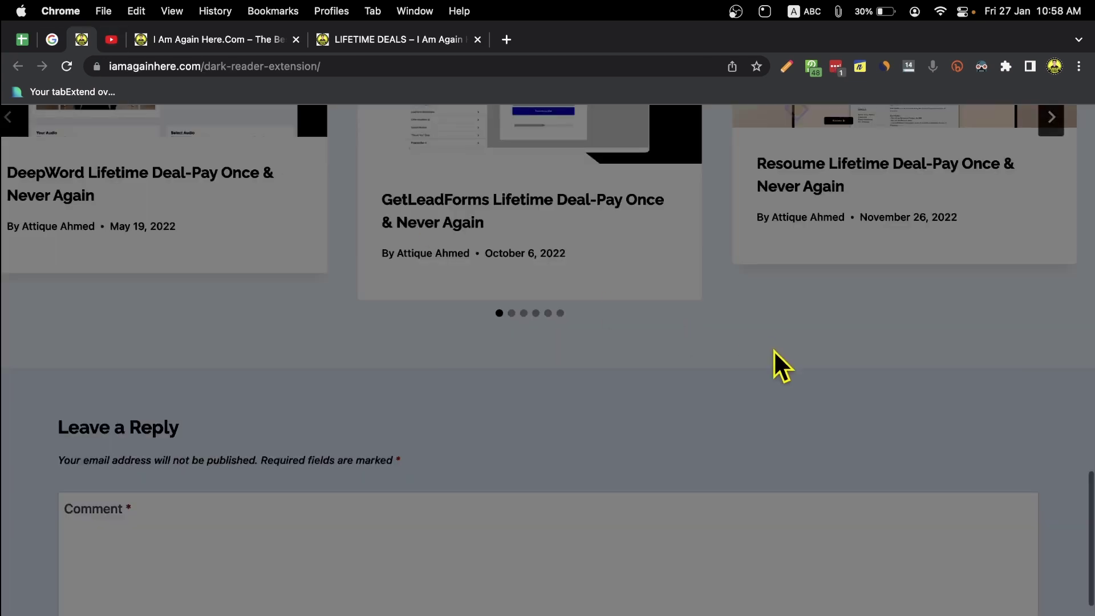
{"action": "scroll", "coordinate": [773, 348], "scroll_direction": "up", "scroll_amount": 15}
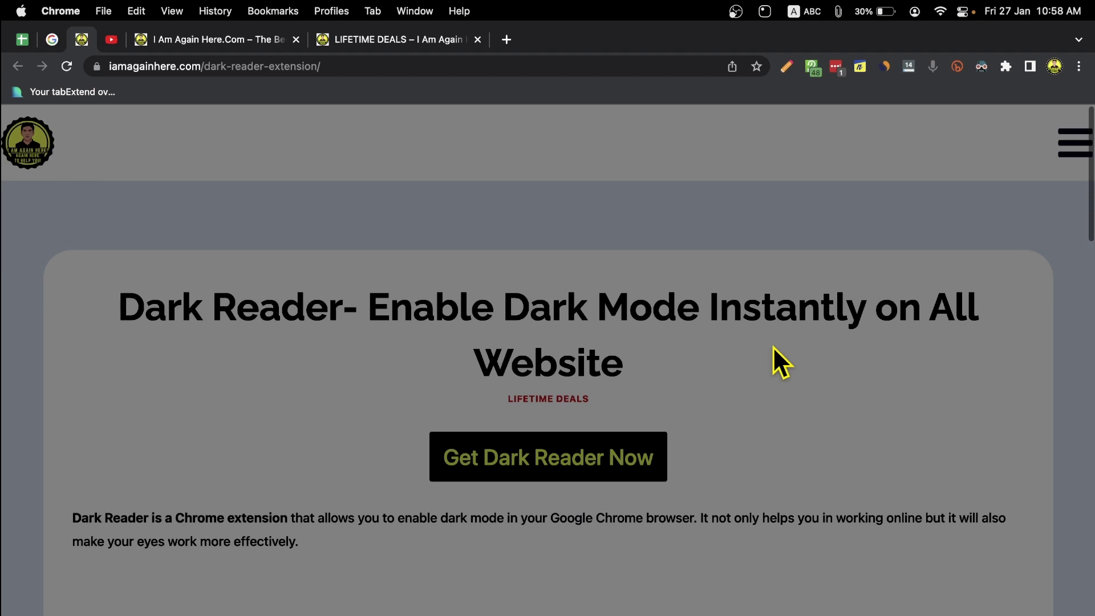